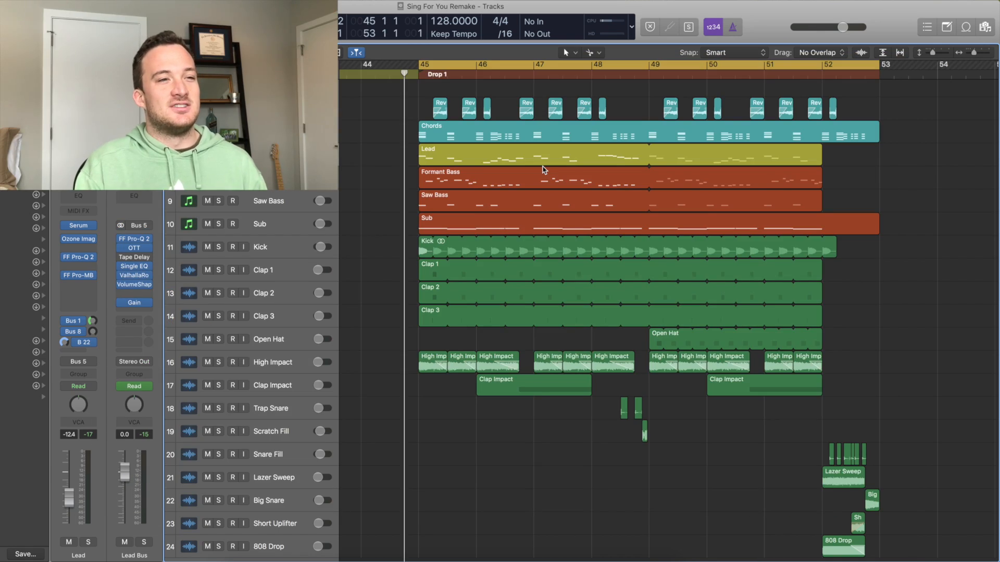
- Solo the Lead track, show its region in the piano roll, and play it back
{"action": "key", "text": "s"}
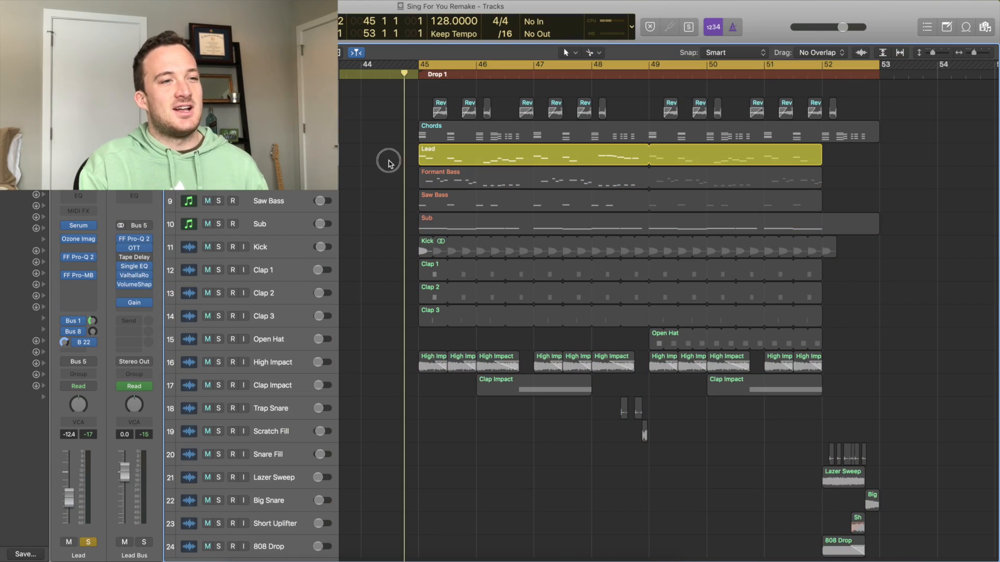
{"action": "key", "text": "p"}
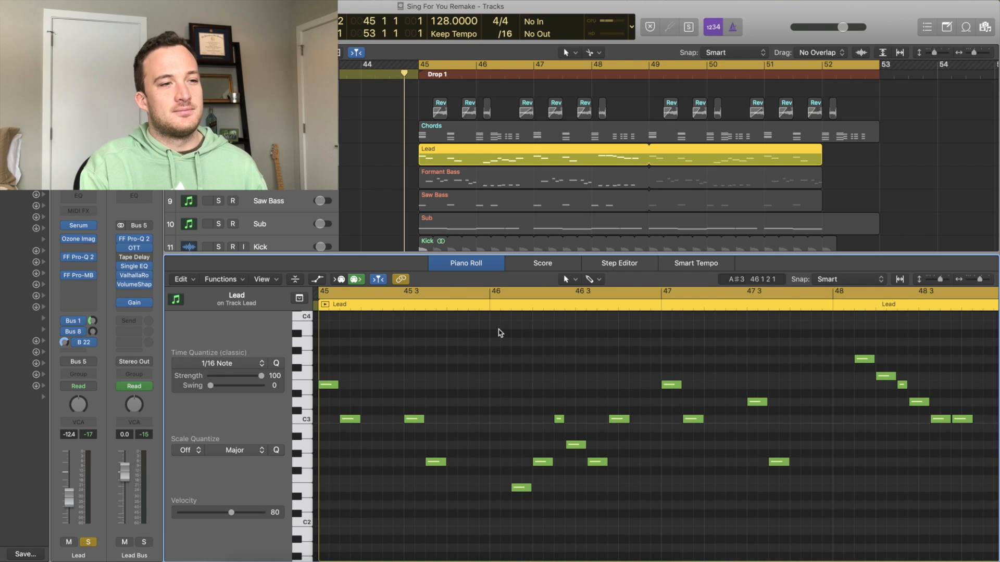
{"action": "key", "text": "space"}
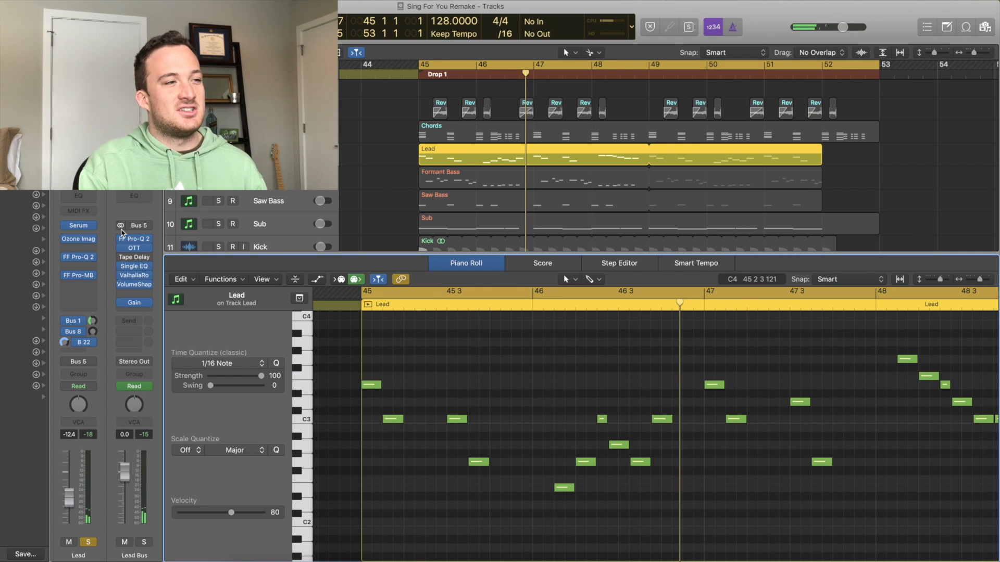
- Open the Lead track's Serum synth, inspect ENV 2 and its filter cutoff modulation, and audition the patch
{"action": "left_click", "coordinate": [81, 229]}
{"action": "left_click_drag", "start_coordinate": [126, 90], "coordinate": [621, 97]}
{"action": "left_click_drag", "start_coordinate": [618, 45], "coordinate": [653, 50]}
{"action": "left_click", "coordinate": [515, 318]}
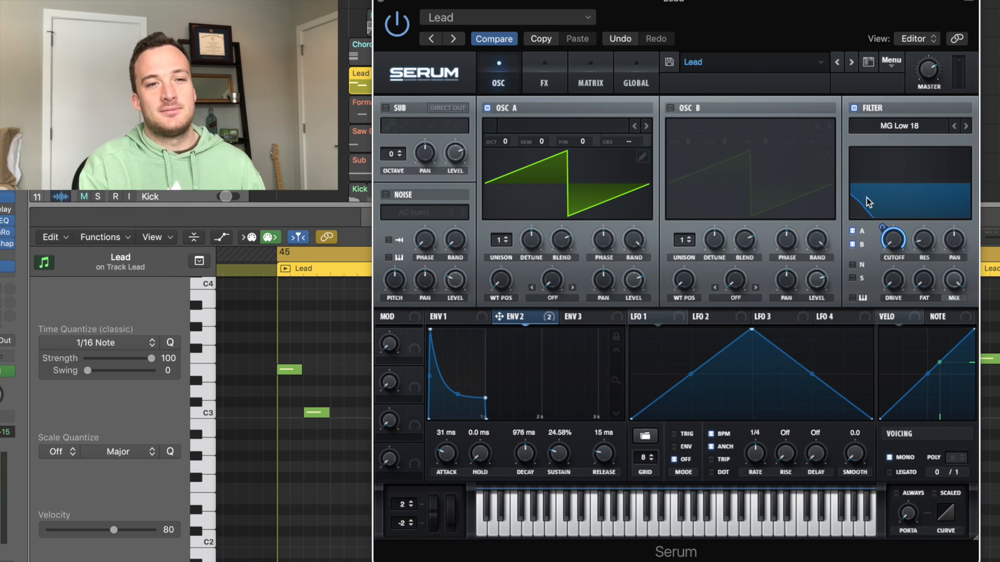
{"action": "key", "text": "space"}
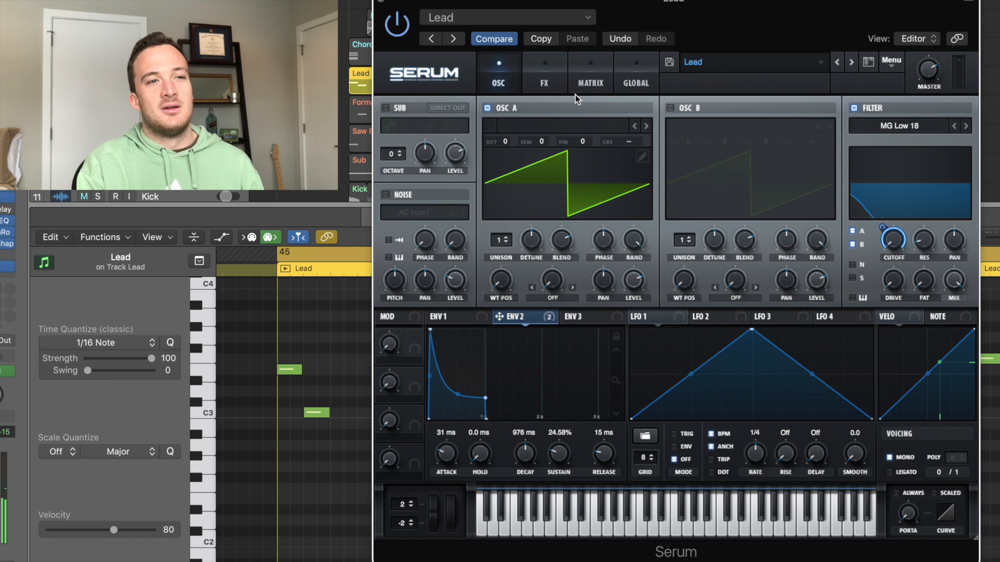
- Review the Lead patch's effects, checking the Hyper mix modulation, the compressor's Multiband option and the Formant-I filter mix
{"action": "left_click", "coordinate": [546, 82]}
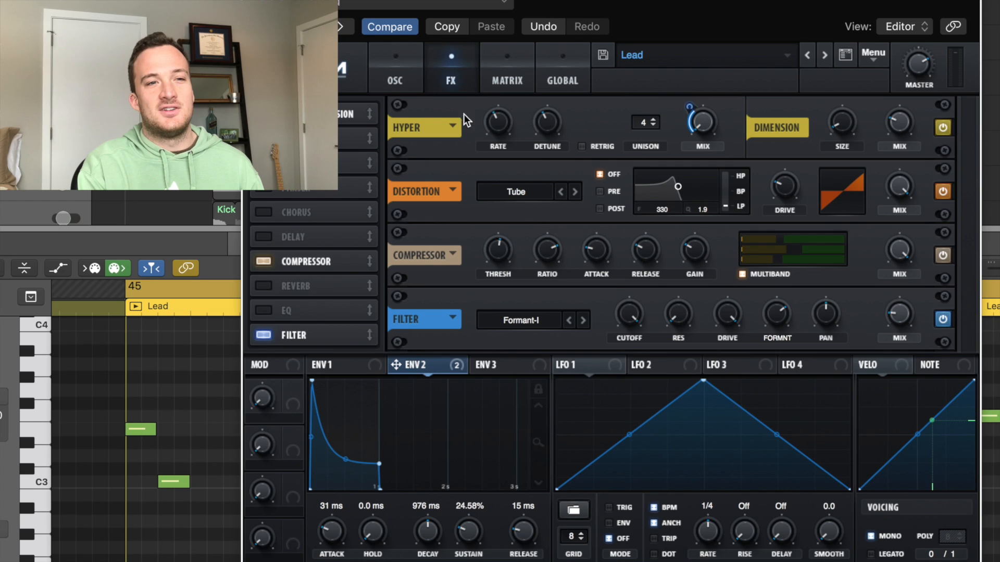
{"action": "mouse_move", "coordinate": [687, 109]}
{"action": "left_mouse_down"}
{"action": "mouse_move", "coordinate": [689, 45]}
{"action": "mouse_move", "coordinate": [683, 101]}
{"action": "left_mouse_up"}
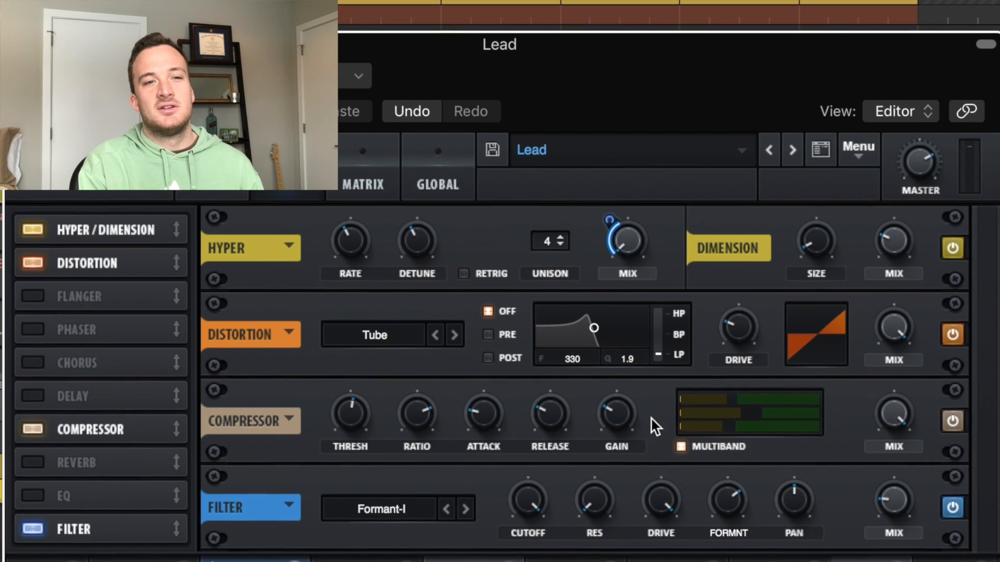
{"action": "left_click", "coordinate": [680, 445]}
{"action": "left_click", "coordinate": [680, 446]}
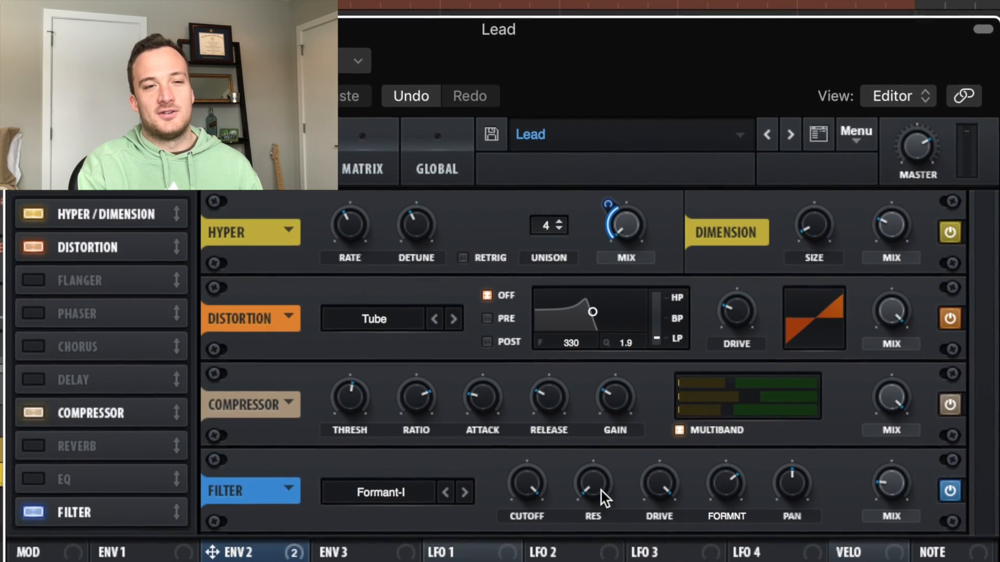
{"action": "left_click", "coordinate": [898, 464]}
{"action": "mouse_move", "coordinate": [897, 456]}
{"action": "left_mouse_down"}
{"action": "mouse_move", "coordinate": [897, 410]}
{"action": "mouse_move", "coordinate": [894, 462]}
{"action": "left_mouse_up"}
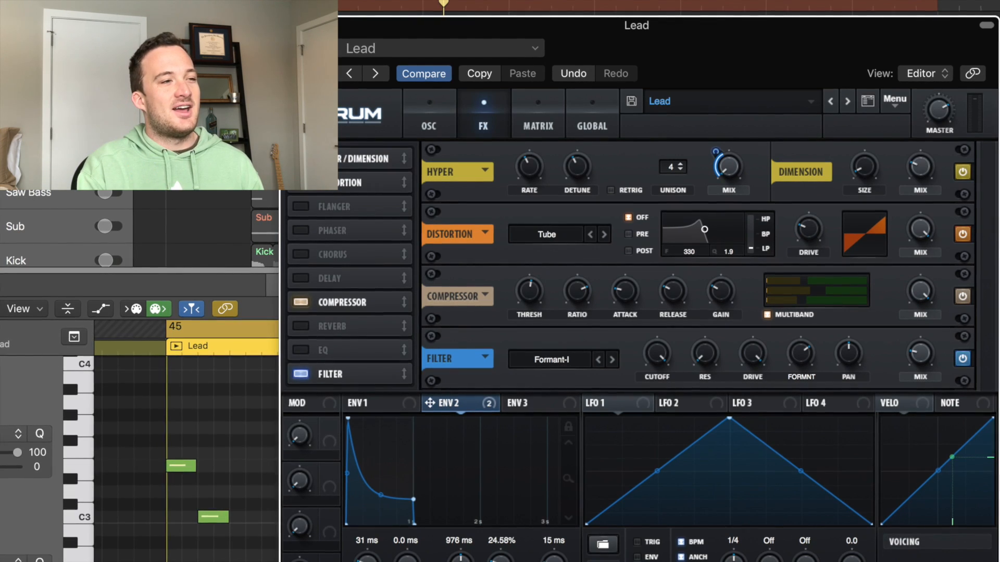
- Examine the Ozone Imager width and stereoize settings on the Lead track, dismissing the updater, and toggle playback
{"action": "left_click_drag", "start_coordinate": [590, 117], "coordinate": [817, 155]}
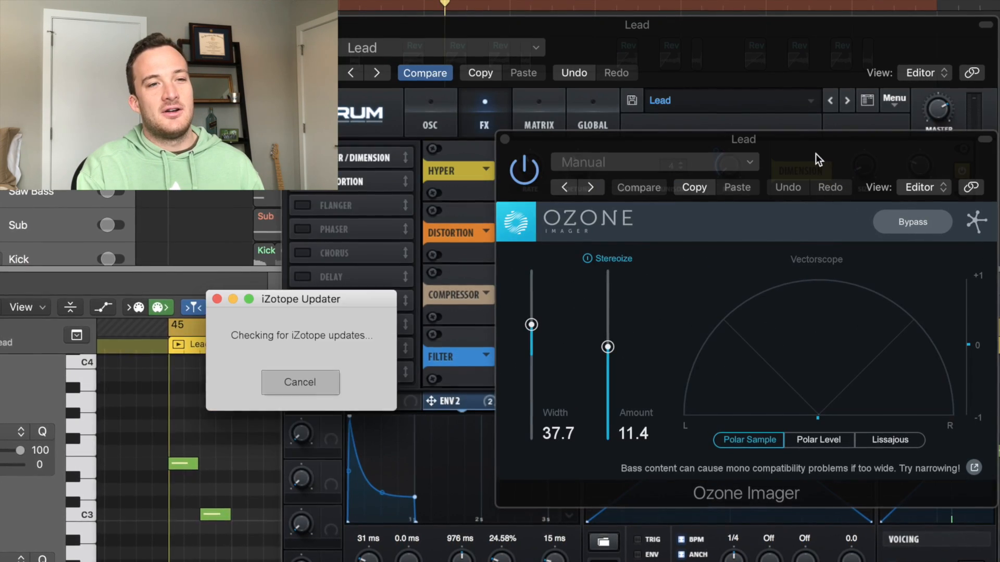
{"action": "left_click", "coordinate": [302, 477]}
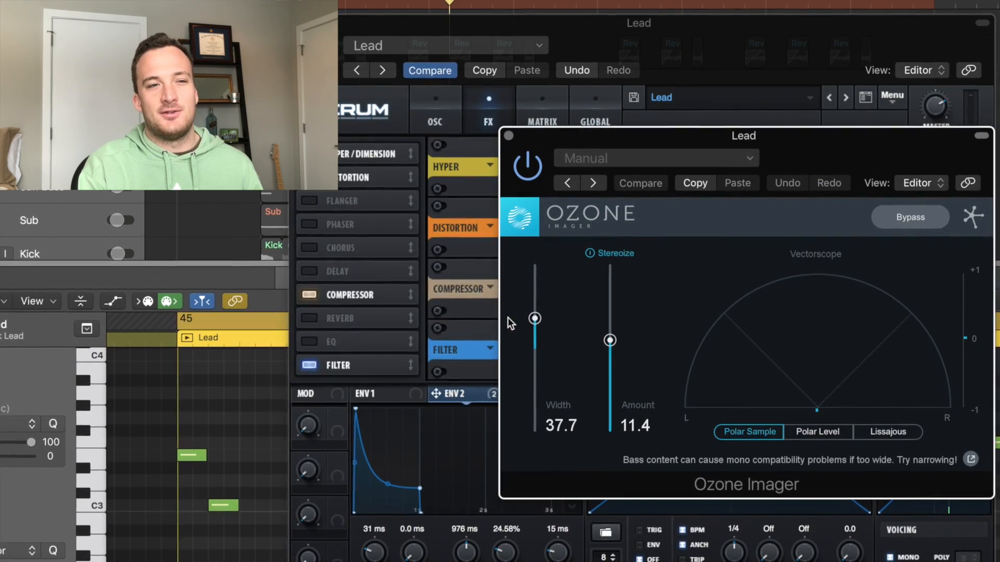
{"action": "key", "text": "space"}
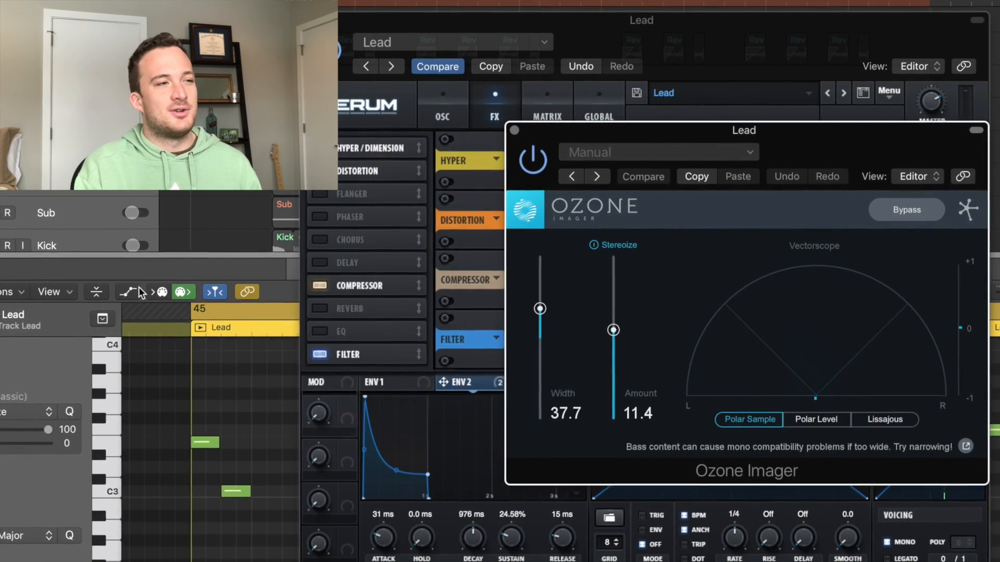
- Inspect the Lead track's FF Pro-Q 2 and FF Pro-MB settings, comparing Pro-MB bypassed and active during playback
{"action": "left_click", "coordinate": [3, 156]}
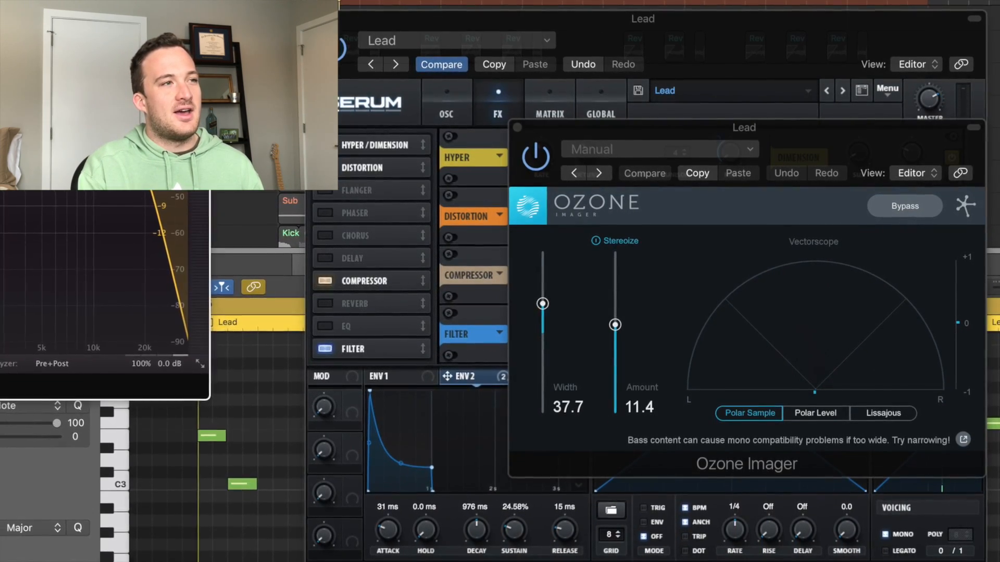
{"action": "left_click_drag", "start_coordinate": [3, 3], "coordinate": [585, 68]}
{"action": "left_click", "coordinate": [501, 248]}
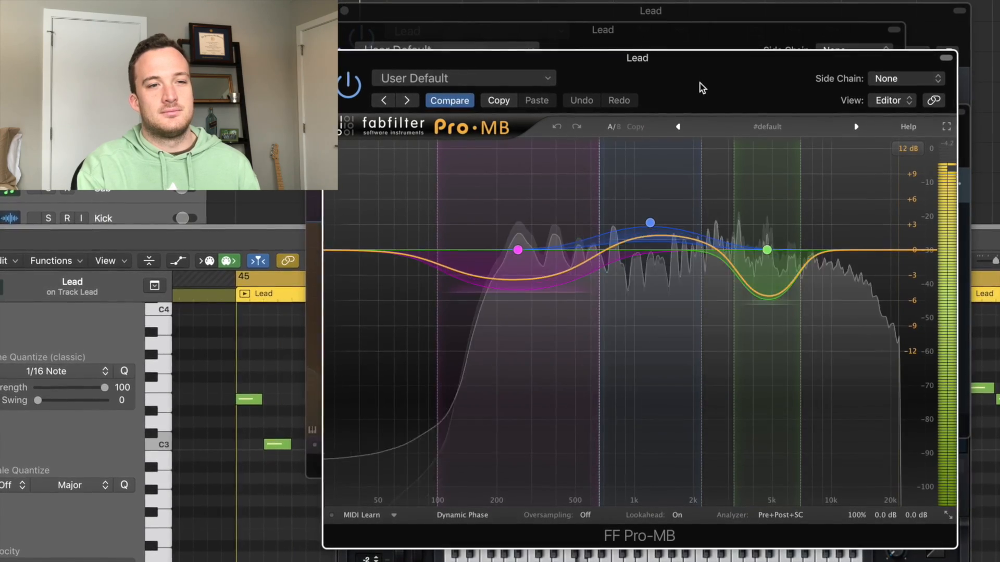
{"action": "left_click", "coordinate": [363, 85]}
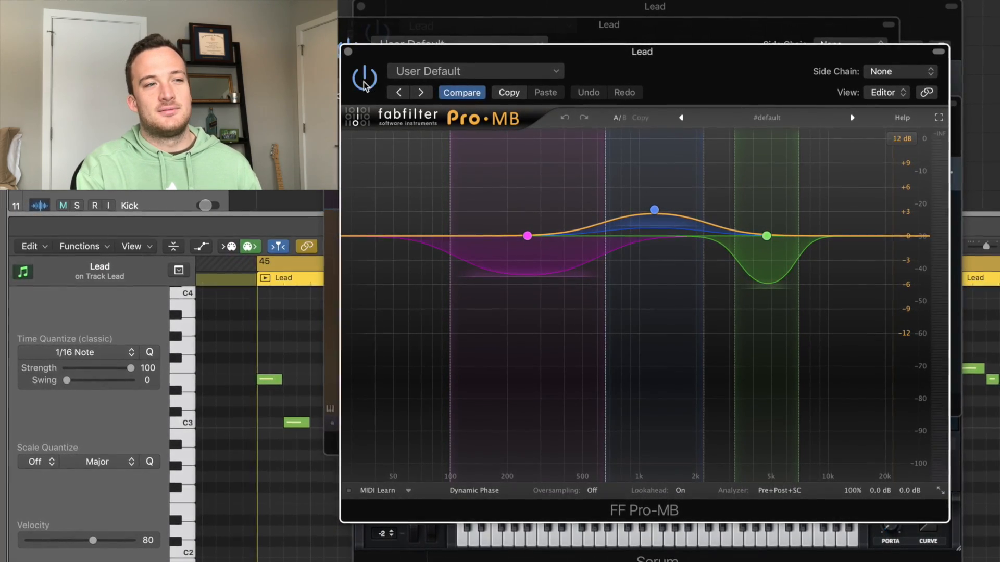
{"action": "key", "text": "space"}
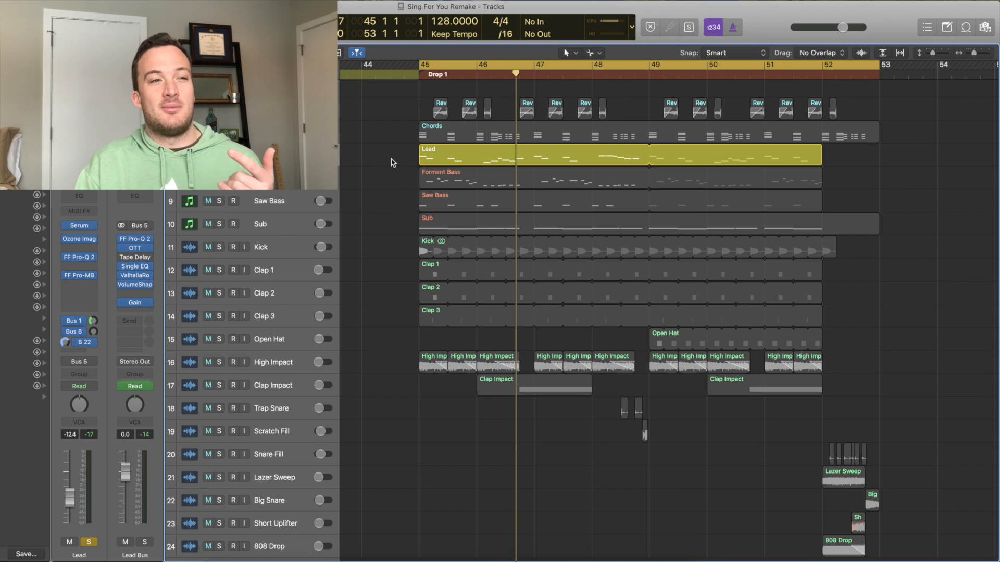
- Switch the solo from Lead to Formant Bass and open the Formant Bass region in the piano roll
{"action": "left_click", "coordinate": [220, 155]}
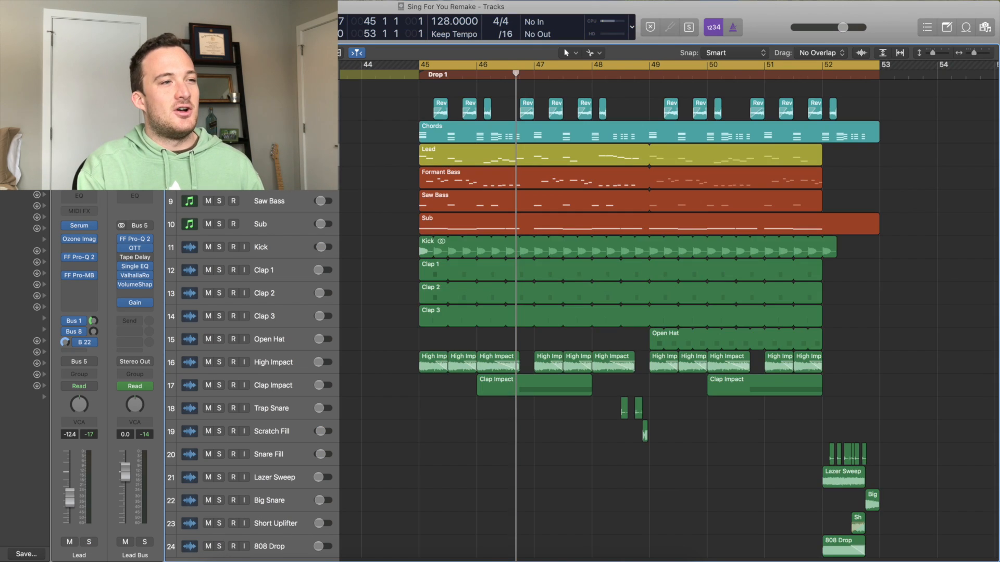
{"action": "left_click", "coordinate": [219, 178]}
{"action": "left_click", "coordinate": [271, 178]}
{"action": "left_click", "coordinate": [375, 179]}
{"action": "double_click", "coordinate": [449, 177]}
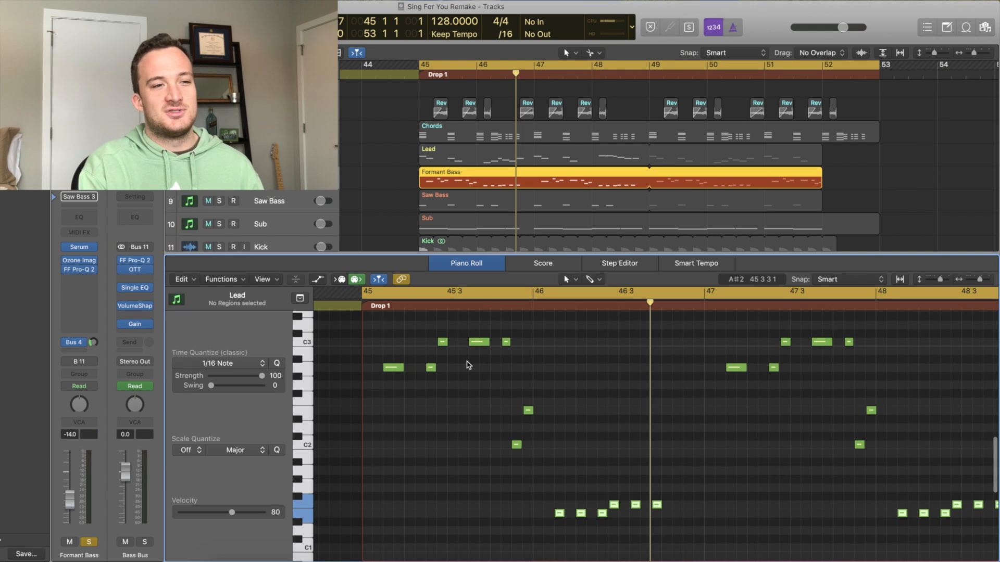
- Review the Formant Bass notes in the piano roll and play the part back
{"action": "left_click", "coordinate": [498, 376]}
{"action": "scroll", "coordinate": [484, 352], "scroll_direction": "down", "scroll_amount": 3}
{"action": "key", "text": "space"}
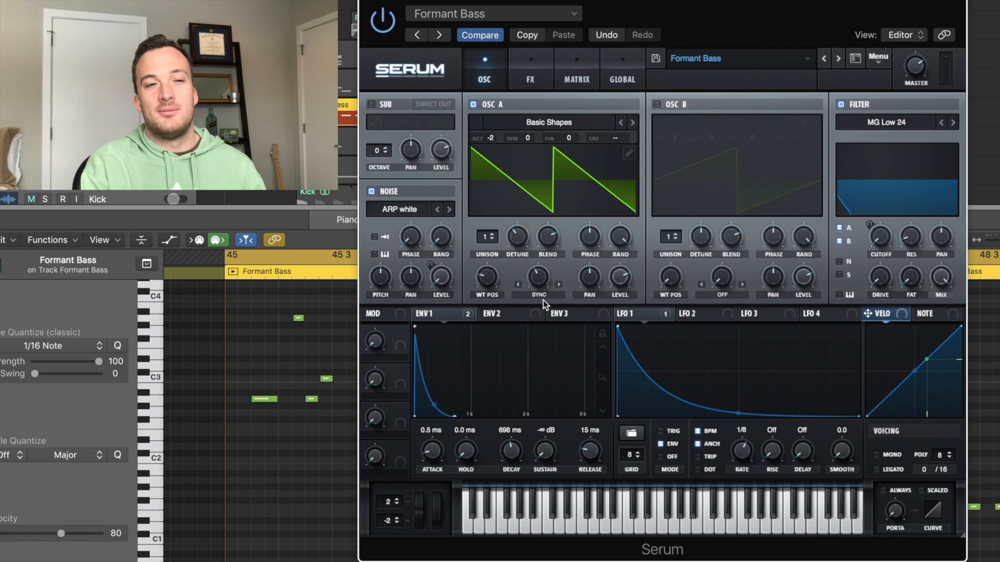
- Check oscillator A's warp modes, keeping Sync (No Window), and sweep the warp amount down and up before restoring it
{"action": "left_click", "coordinate": [543, 298]}
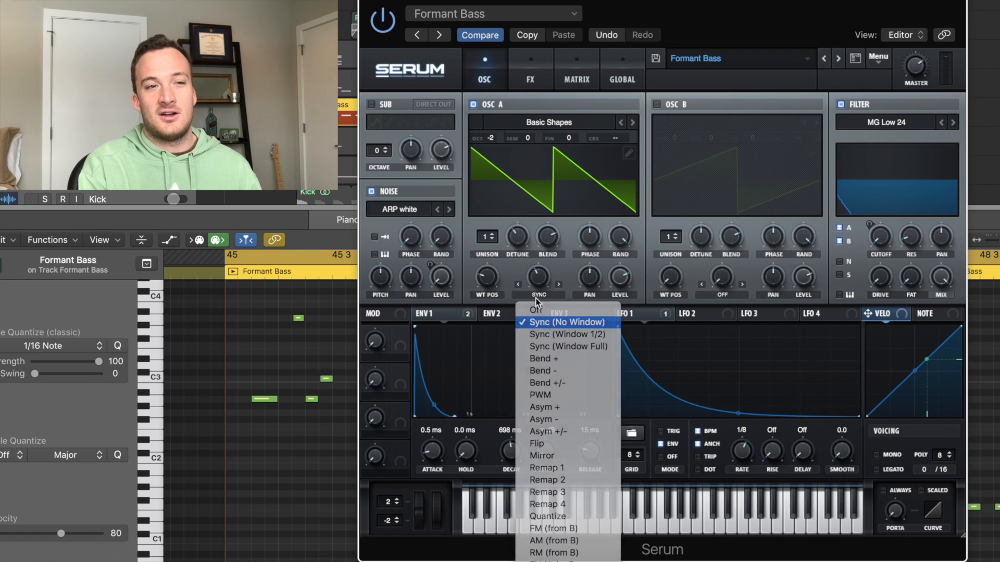
{"action": "left_click", "coordinate": [537, 298]}
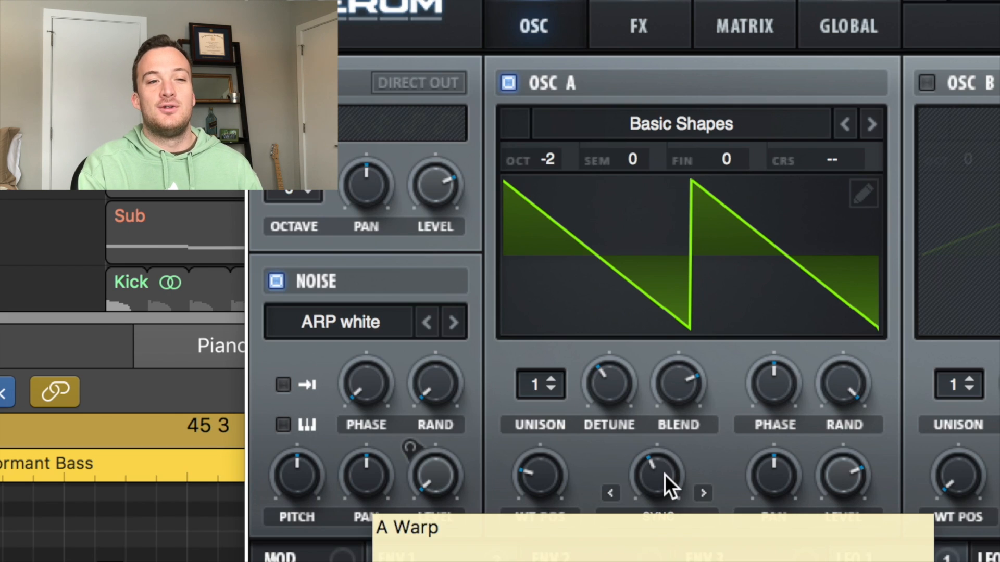
{"action": "left_click_drag", "start_coordinate": [664, 474], "coordinate": [664, 505]}
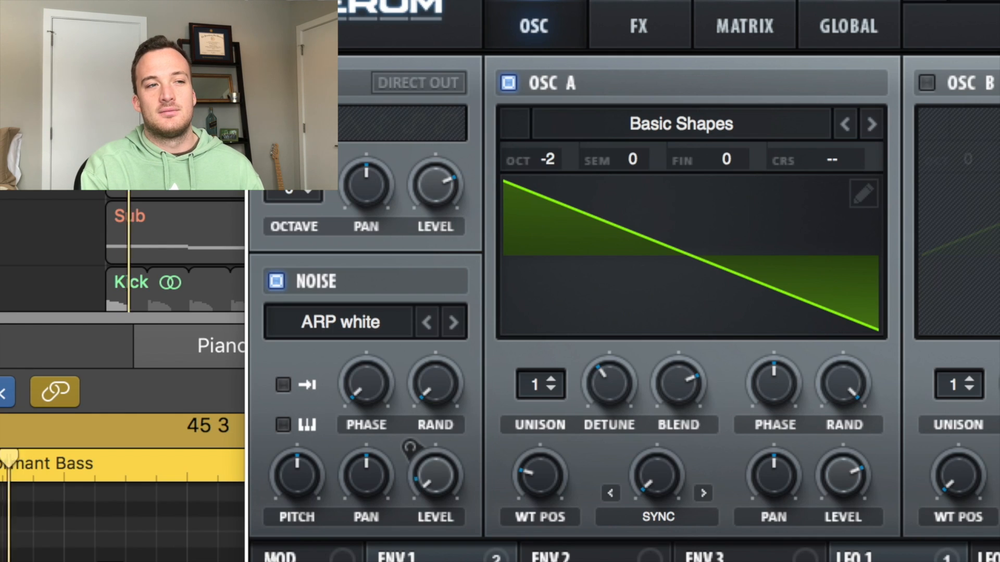
{"action": "left_click_drag", "start_coordinate": [655, 470], "coordinate": [646, 321]}
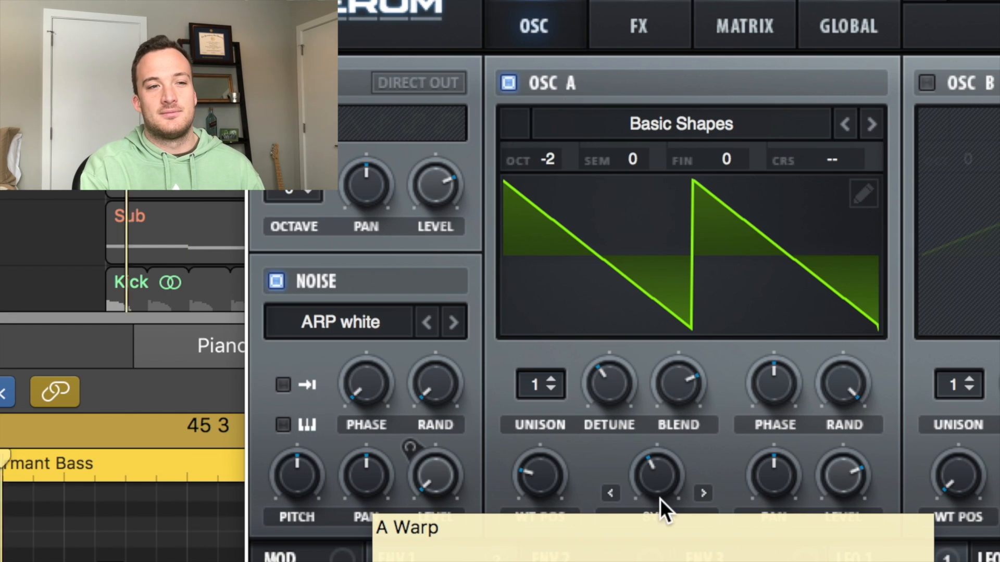
{"action": "mouse_move", "coordinate": [661, 479]}
{"action": "left_mouse_down"}
{"action": "mouse_move", "coordinate": [660, 520]}
{"action": "mouse_move", "coordinate": [663, 480]}
{"action": "left_mouse_up"}
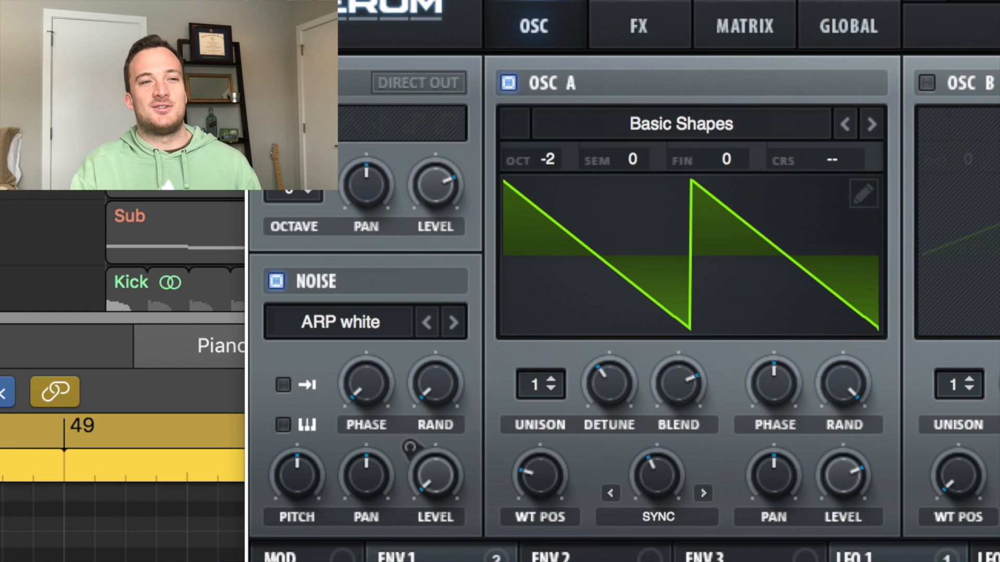
{"action": "left_click_drag", "start_coordinate": [548, 162], "coordinate": [551, 133]}
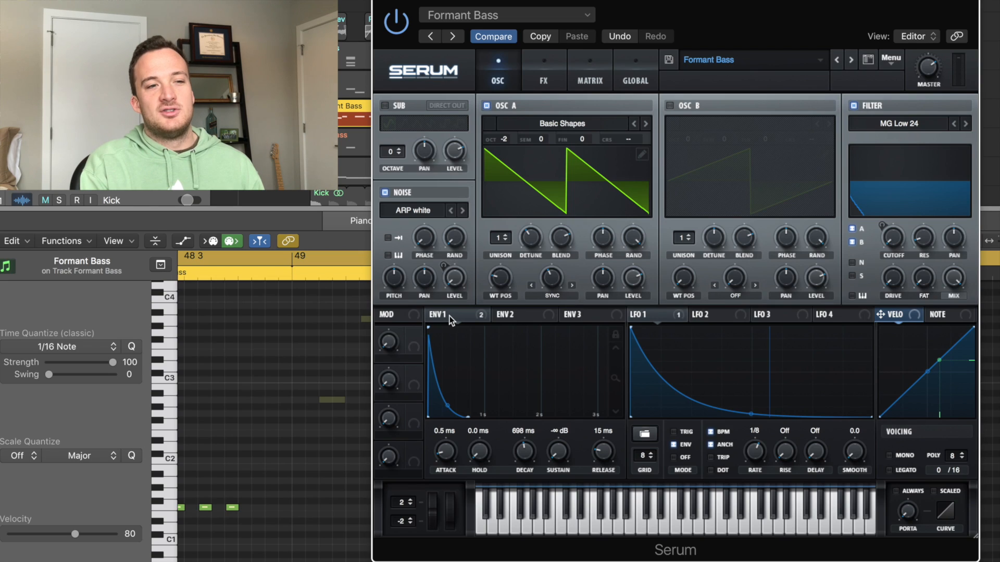
- Inspect what ENV 1 and LFO 1 modulate in the Formant Bass patch, including the filter cutoff and noise level
{"action": "left_click", "coordinate": [449, 316]}
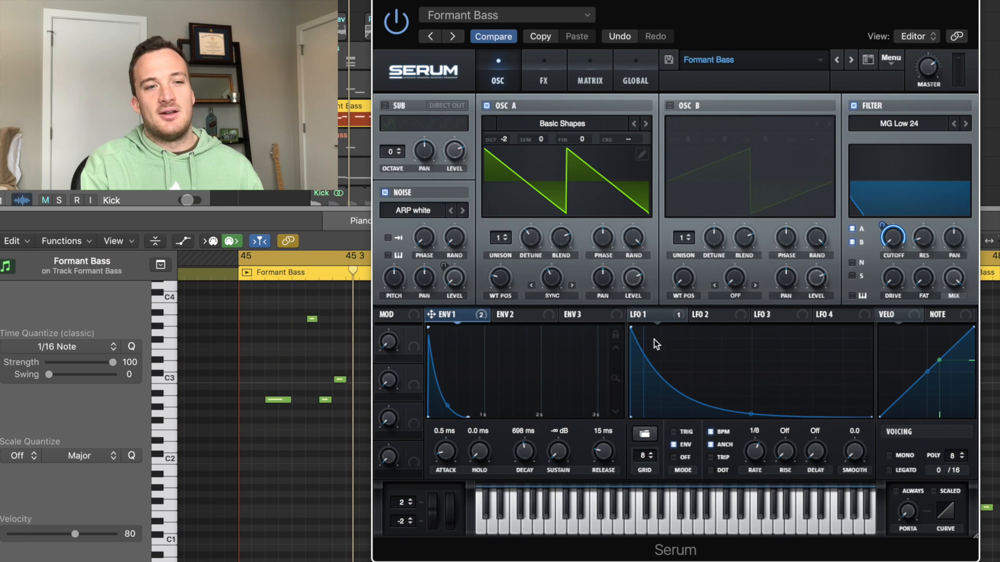
{"action": "left_click", "coordinate": [658, 316]}
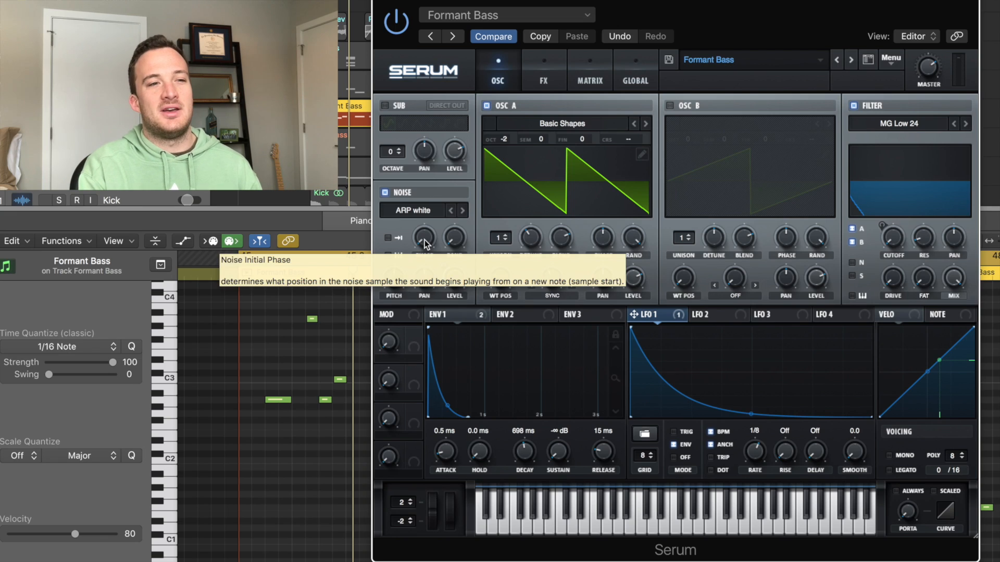
{"action": "mouse_move", "coordinate": [446, 268]}
{"action": "left_mouse_down"}
{"action": "mouse_move", "coordinate": [444, 207]}
{"action": "mouse_move", "coordinate": [440, 267]}
{"action": "left_mouse_up"}
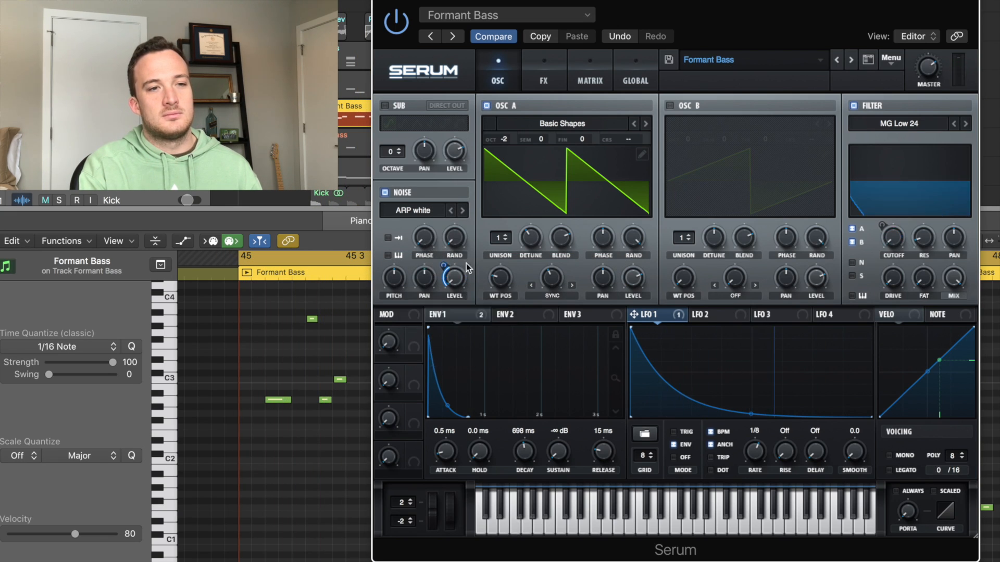
- Bypass the Phaser, Chorus, Compressor and Formant-II Filter effects in the Formant Bass patch
{"action": "left_click", "coordinate": [555, 77]}
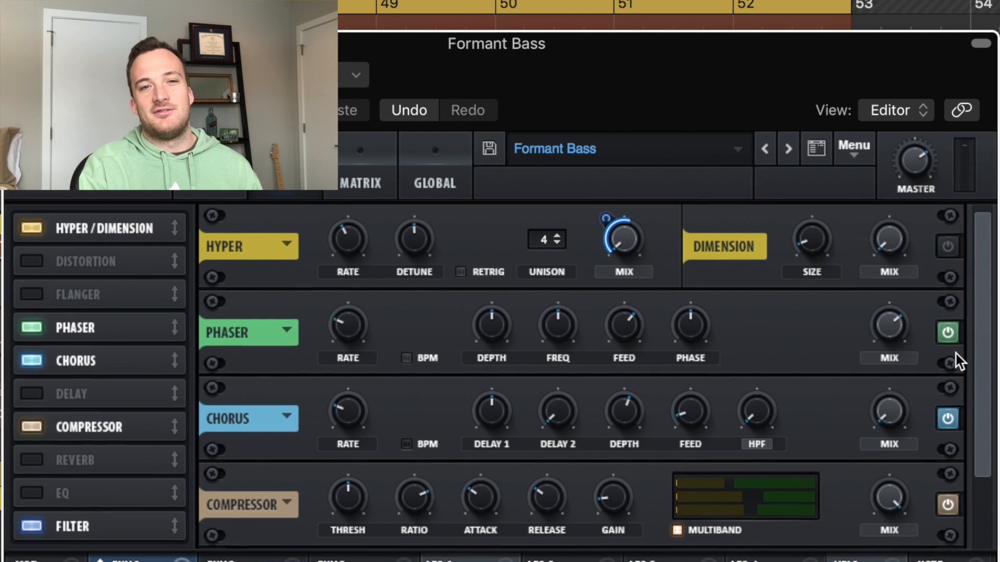
{"action": "left_click", "coordinate": [948, 333]}
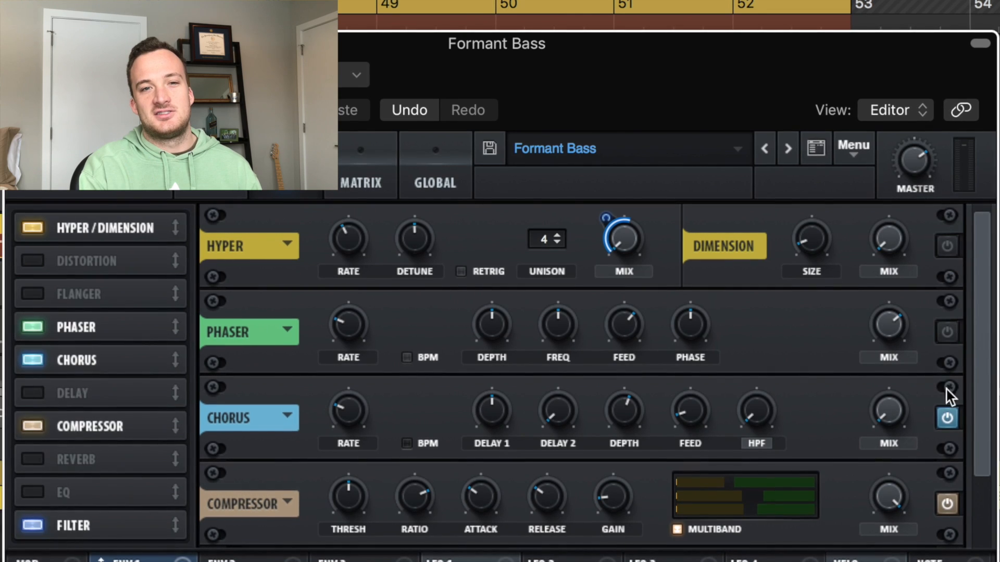
{"action": "left_click", "coordinate": [947, 419]}
{"action": "left_click", "coordinate": [947, 505]}
{"action": "scroll", "coordinate": [973, 466], "scroll_direction": "down", "scroll_amount": 3}
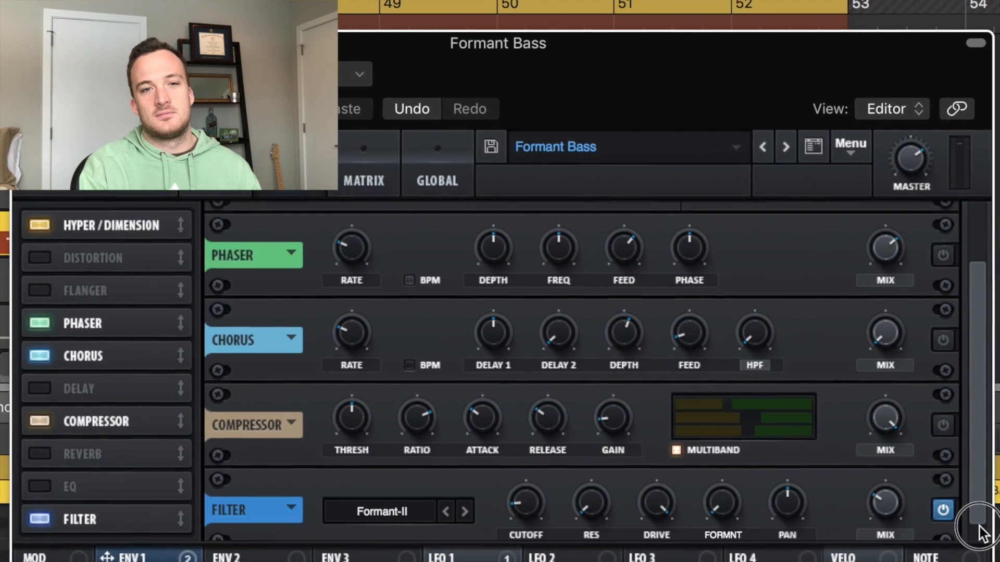
{"action": "left_click", "coordinate": [939, 494]}
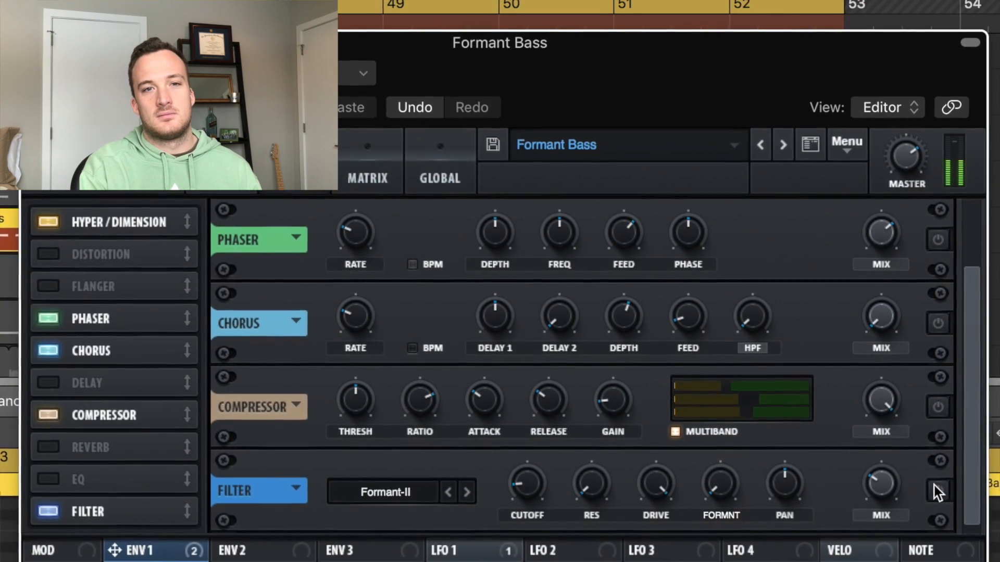
- Re-enable the Hyper/Dimension, Phaser, Chorus, Compressor and Formant-II Filter effects in the Formant Bass patch and play the sound
{"action": "scroll", "coordinate": [934, 485], "scroll_direction": "up", "scroll_amount": 3}
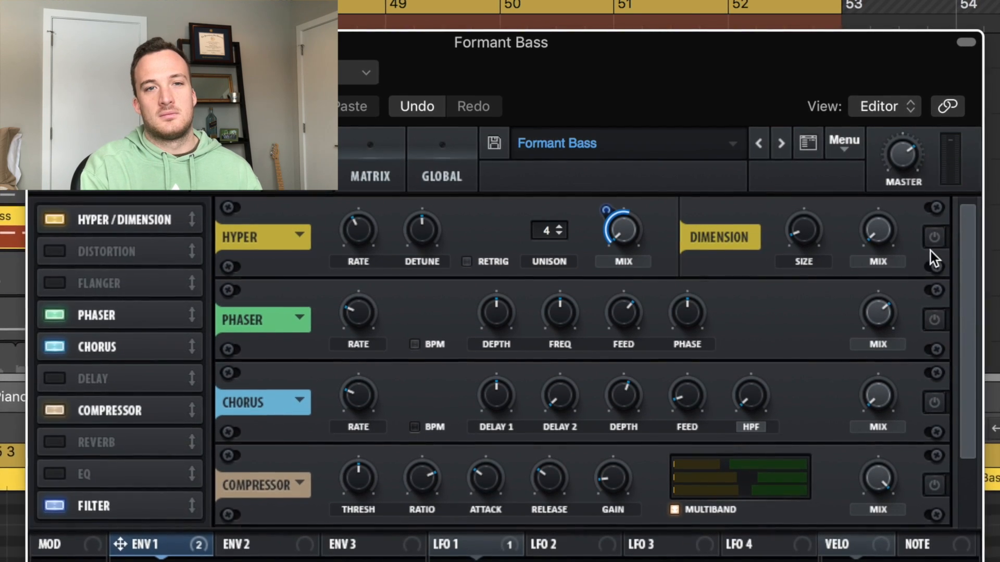
{"action": "left_click", "coordinate": [934, 237]}
{"action": "left_click", "coordinate": [934, 319]}
{"action": "left_click", "coordinate": [934, 402]}
{"action": "scroll", "coordinate": [926, 403], "scroll_direction": "down", "scroll_amount": 2}
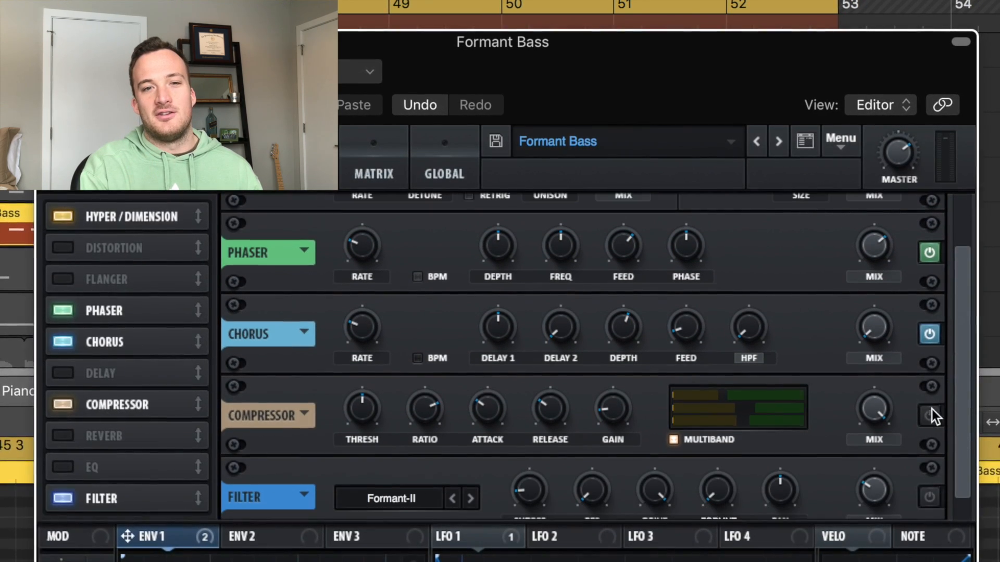
{"action": "left_click", "coordinate": [930, 415]}
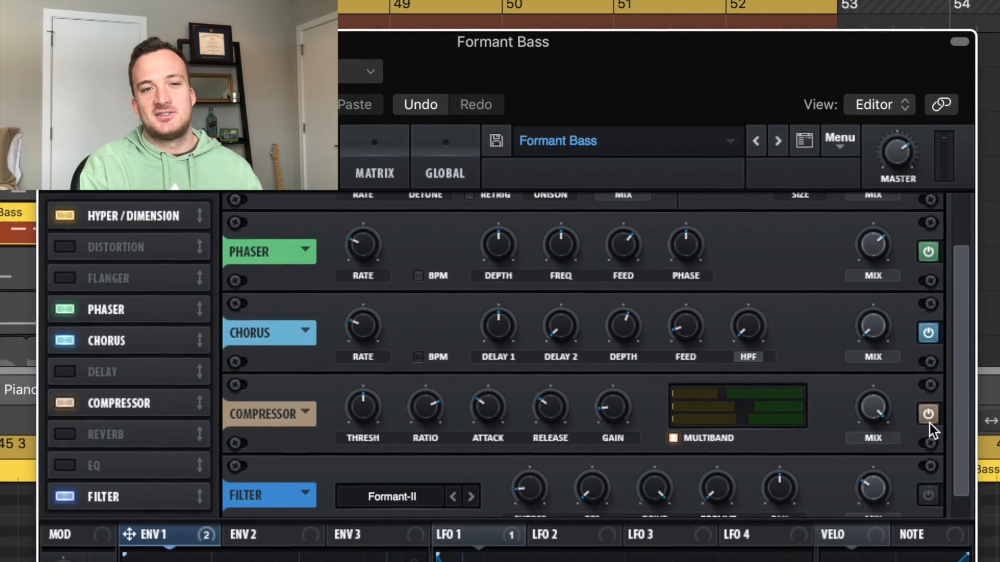
{"action": "left_click", "coordinate": [926, 496]}
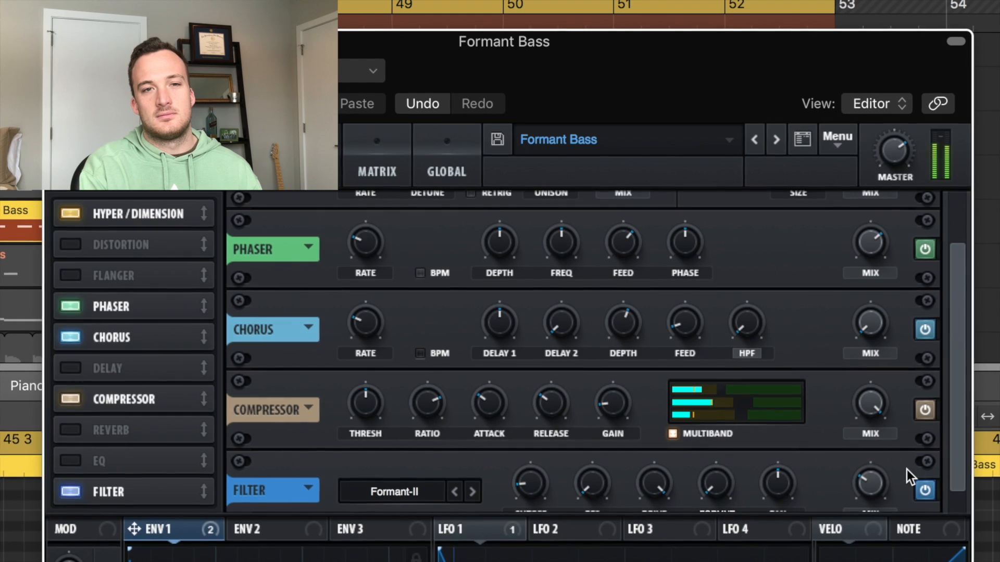
{"action": "scroll", "coordinate": [906, 468], "scroll_direction": "up", "scroll_amount": 3}
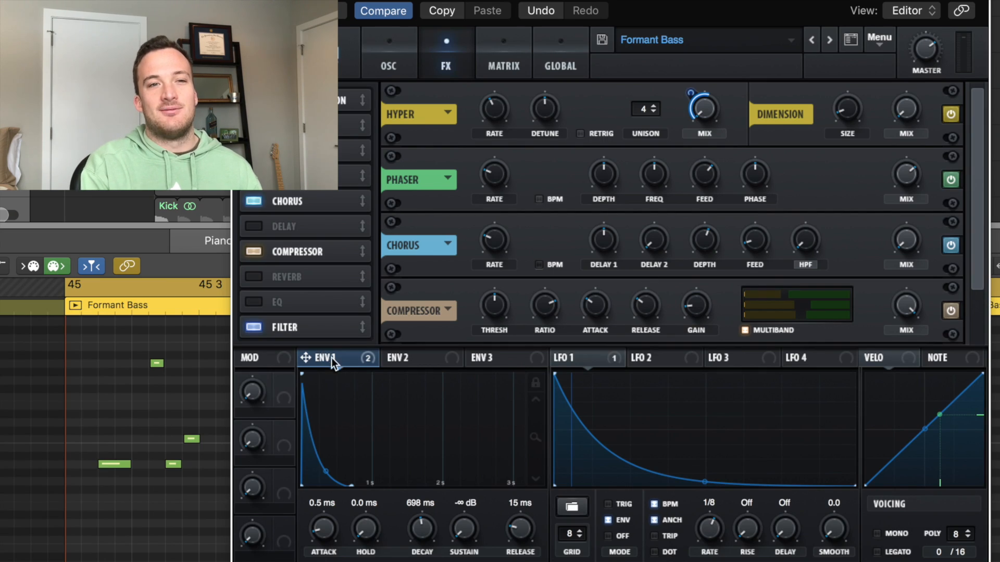
- Check what modulates the Hyper mix and remove the Chorus from the Formant Bass effects chain
{"action": "right_click", "coordinate": [692, 117]}
{"action": "left_click", "coordinate": [929, 268]}
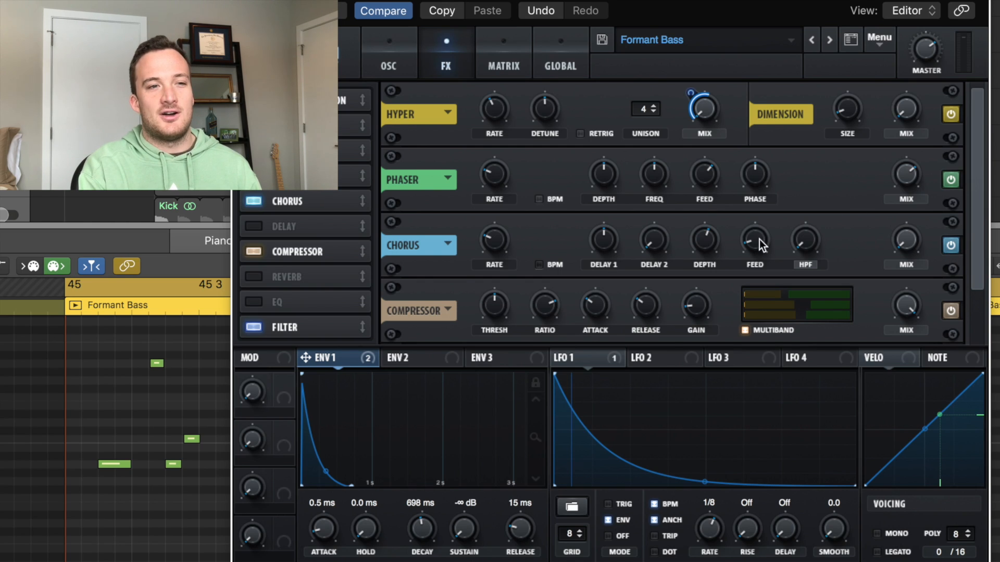
{"action": "left_click", "coordinate": [253, 201]}
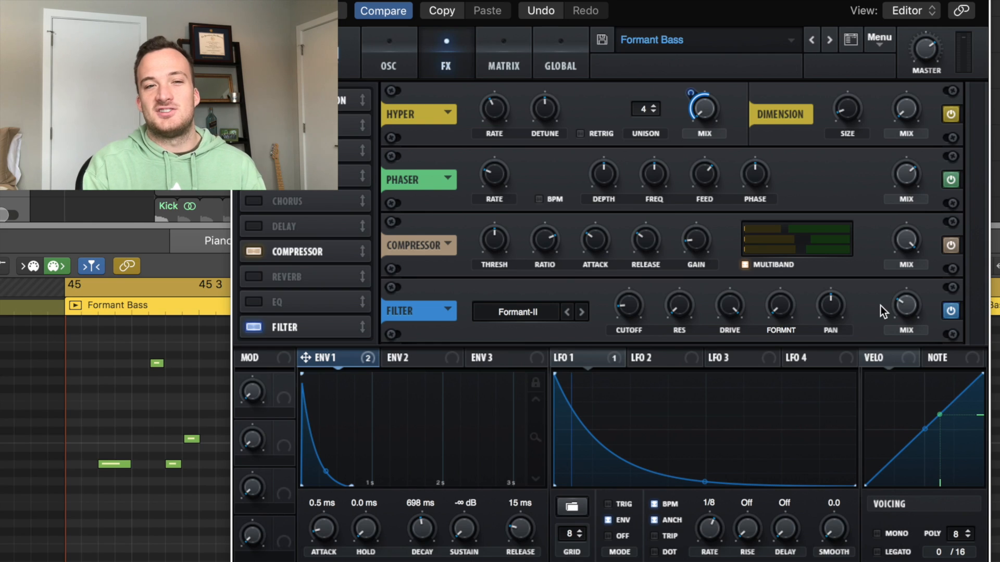
- Keep Formant-II as the effects filter type and try its drive at 0% and a different mix amount
{"action": "left_click", "coordinate": [510, 312]}
{"action": "mouse_move", "coordinate": [540, 377]}
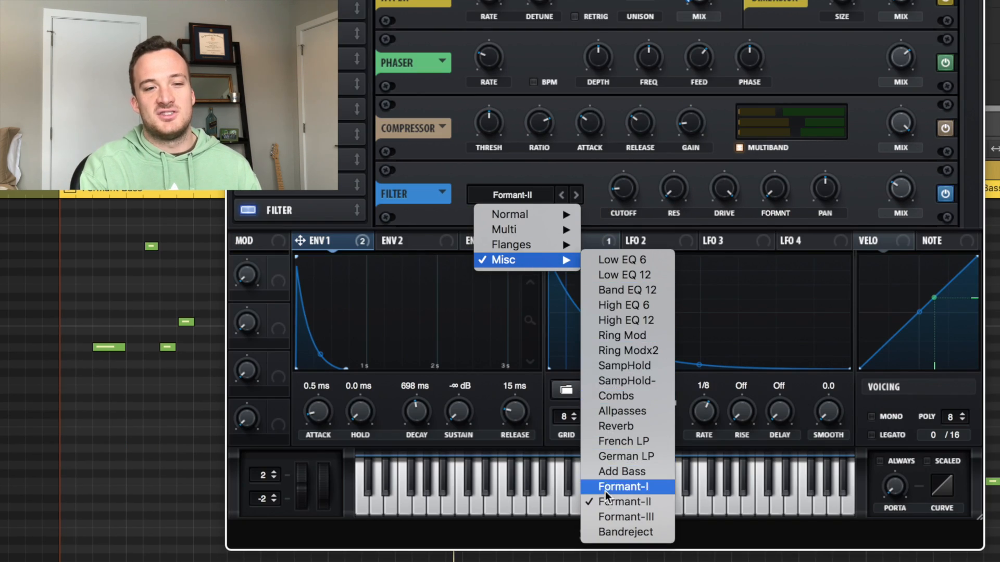
{"action": "left_click", "coordinate": [605, 499]}
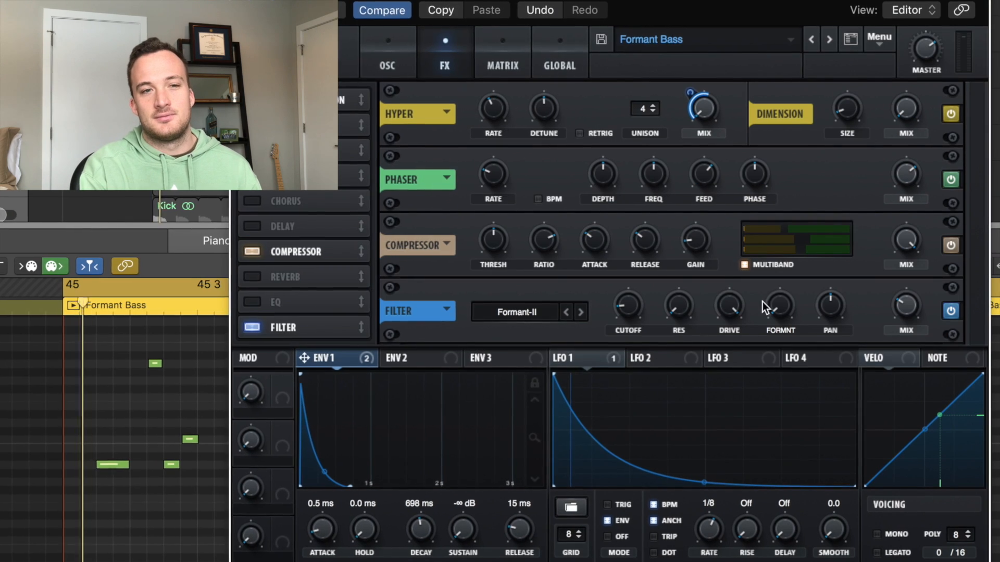
{"action": "left_click_drag", "start_coordinate": [730, 307], "coordinate": [726, 264]}
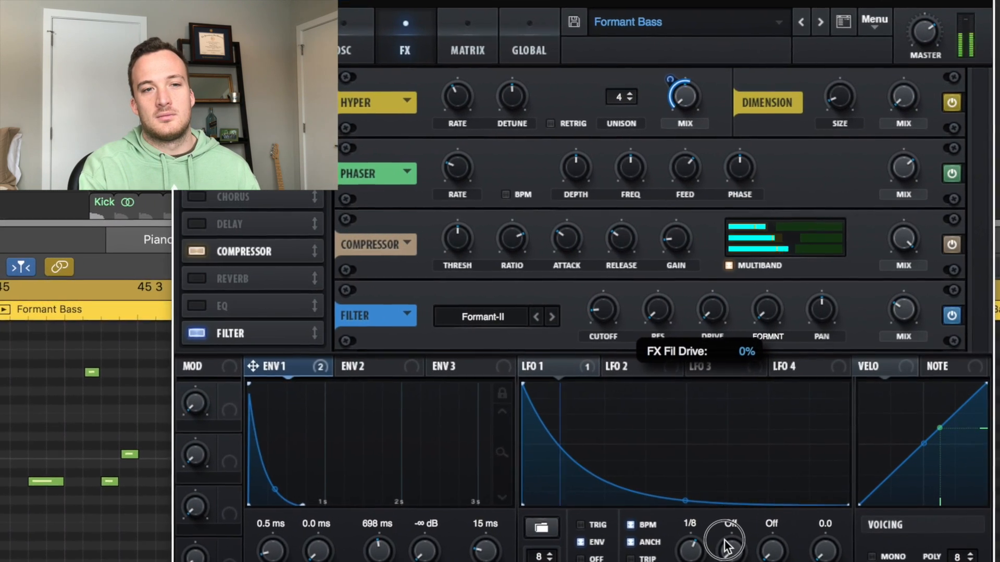
{"action": "mouse_move", "coordinate": [896, 310]}
{"action": "left_mouse_down"}
{"action": "mouse_move", "coordinate": [898, 416]}
{"action": "mouse_move", "coordinate": [895, 263]}
{"action": "mouse_move", "coordinate": [896, 322]}
{"action": "left_mouse_up"}
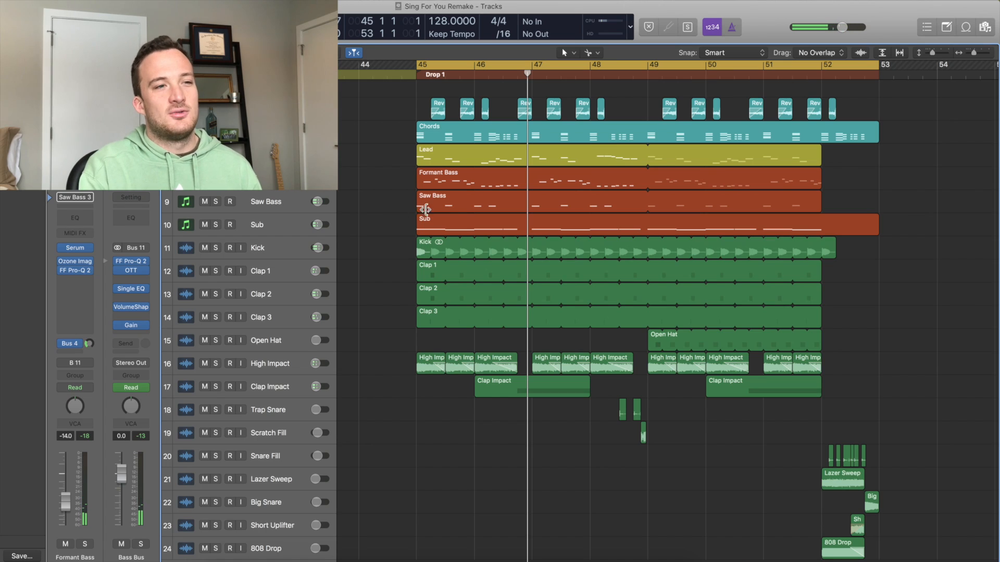
- Open the Saw Bass region in the piano roll, solo its track and play the part back
{"action": "double_click", "coordinate": [449, 208]}
{"action": "left_click", "coordinate": [252, 212]}
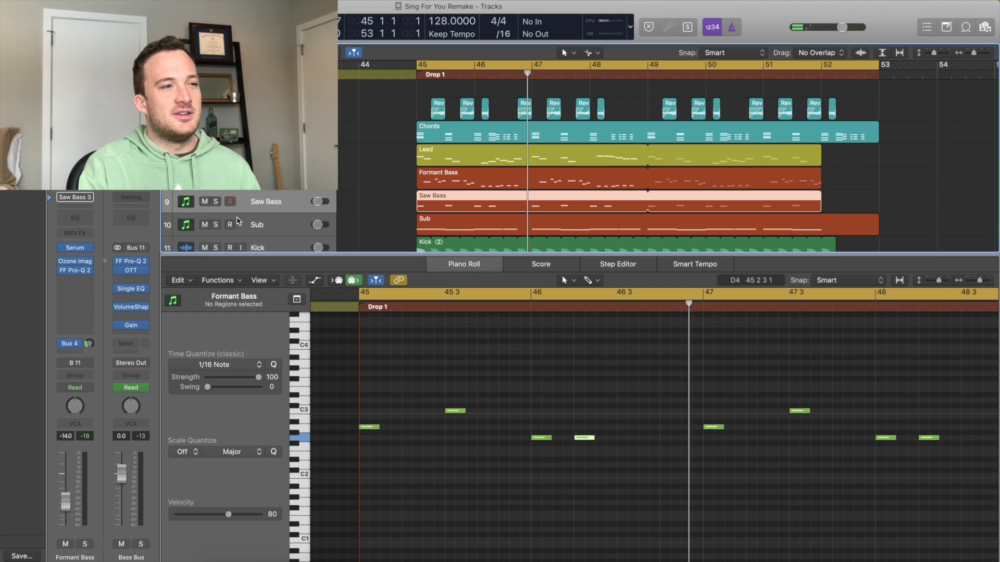
{"action": "key", "text": "s"}
{"action": "key", "text": "space"}
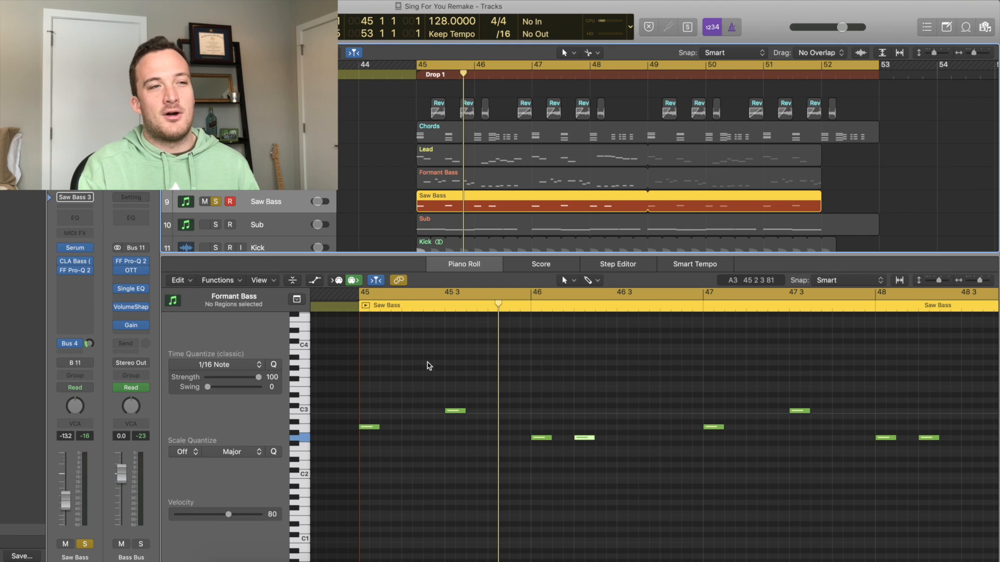
{"action": "key", "text": "space"}
- Open the Saw Bass track's Serum patch, move its window into view and review its oscillator and noise settings
{"action": "left_click", "coordinate": [73, 248]}
{"action": "left_click_drag", "start_coordinate": [260, 32], "coordinate": [806, 85]}
{"action": "left_click", "coordinate": [588, 138]}
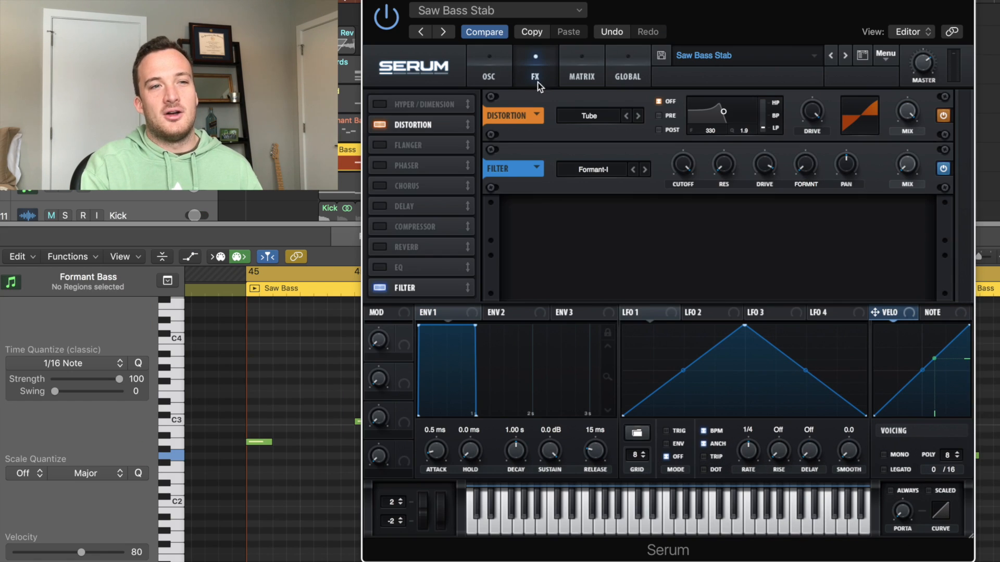
{"action": "left_click", "coordinate": [492, 70]}
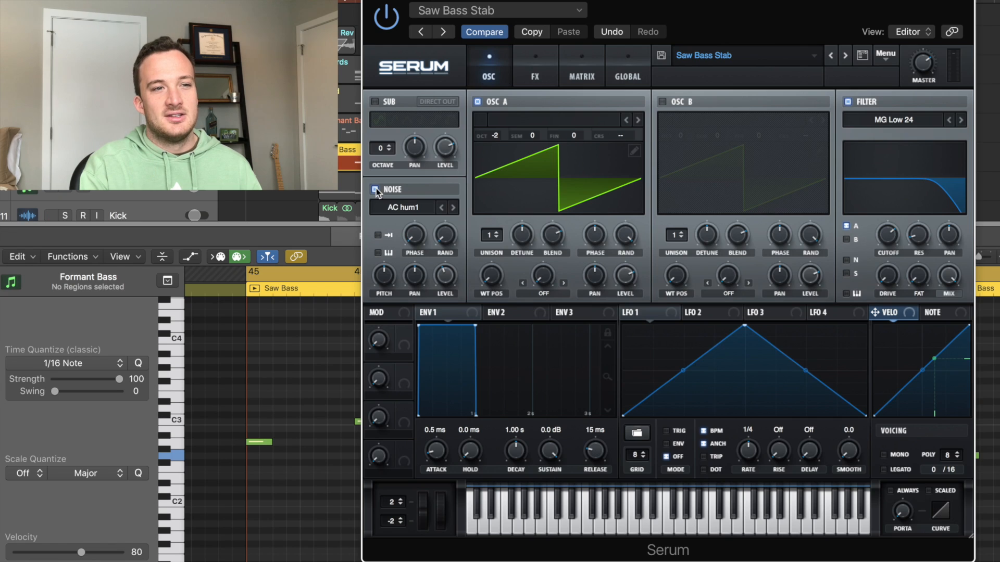
- Adjust the Tube distortion drive in the Saw Bass patch to about 88% and toggle the distortion to compare the sound
{"action": "left_click", "coordinate": [535, 77]}
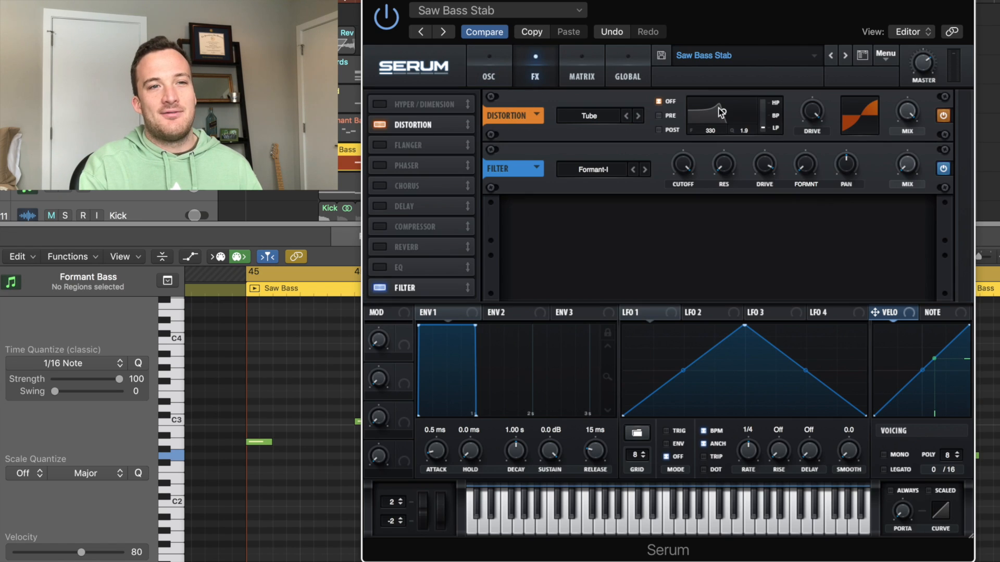
{"action": "left_click_drag", "start_coordinate": [820, 116], "coordinate": [797, 80]}
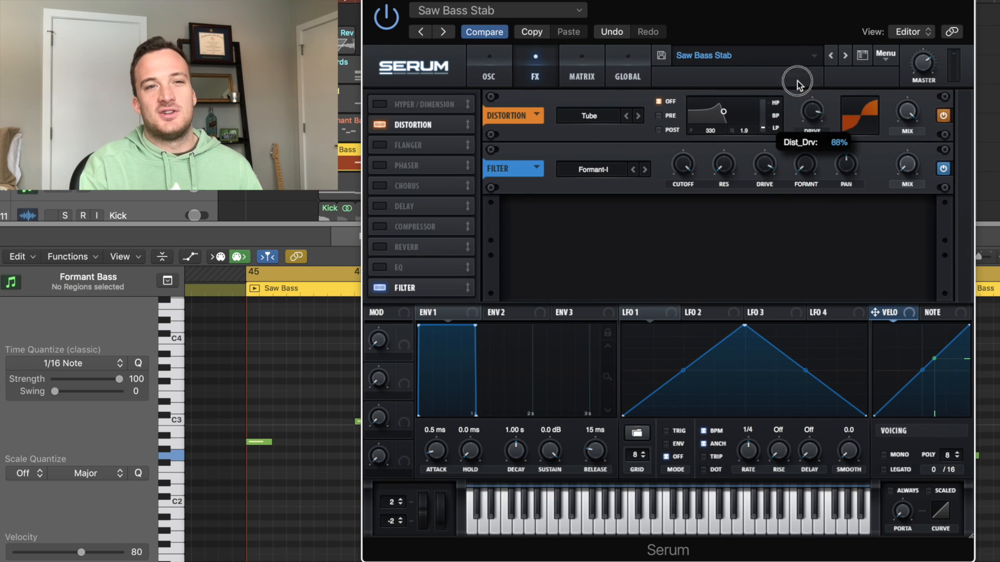
{"action": "left_click", "coordinate": [943, 118]}
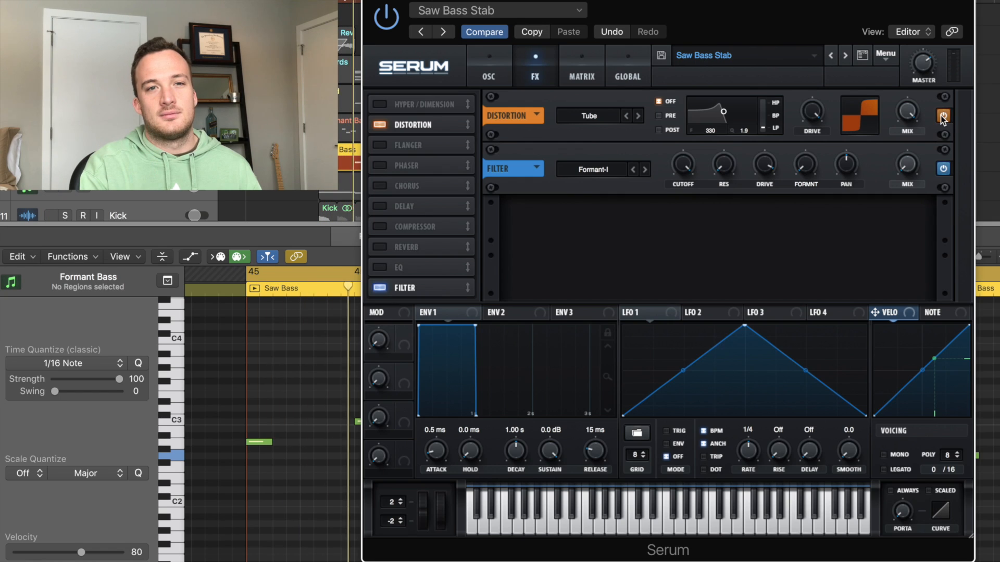
- Lower the AC hum1 noise level to 0% in the Saw Bass patch, then raise it again while playing the sound
{"action": "left_click", "coordinate": [489, 76]}
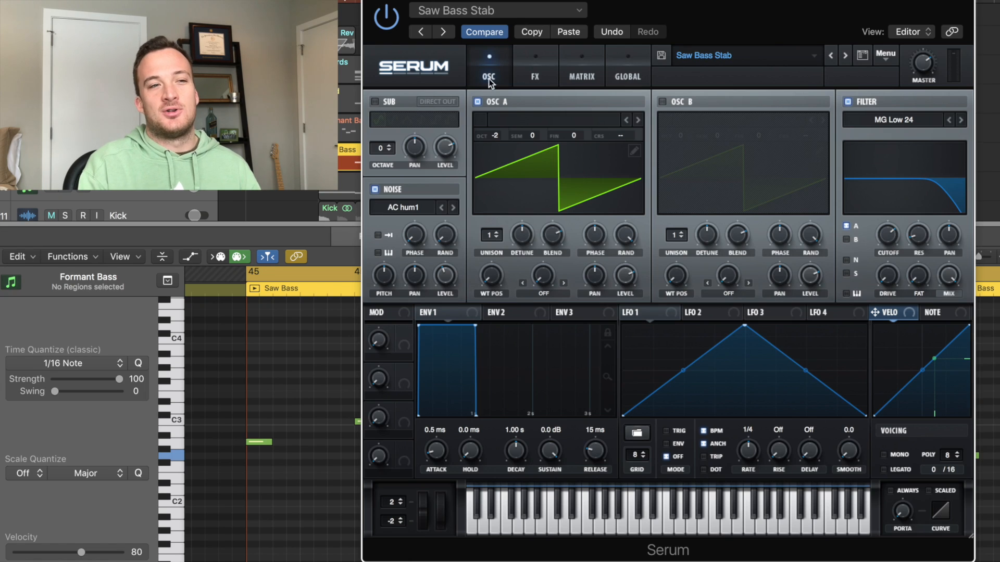
{"action": "left_click_drag", "start_coordinate": [446, 276], "coordinate": [448, 380]}
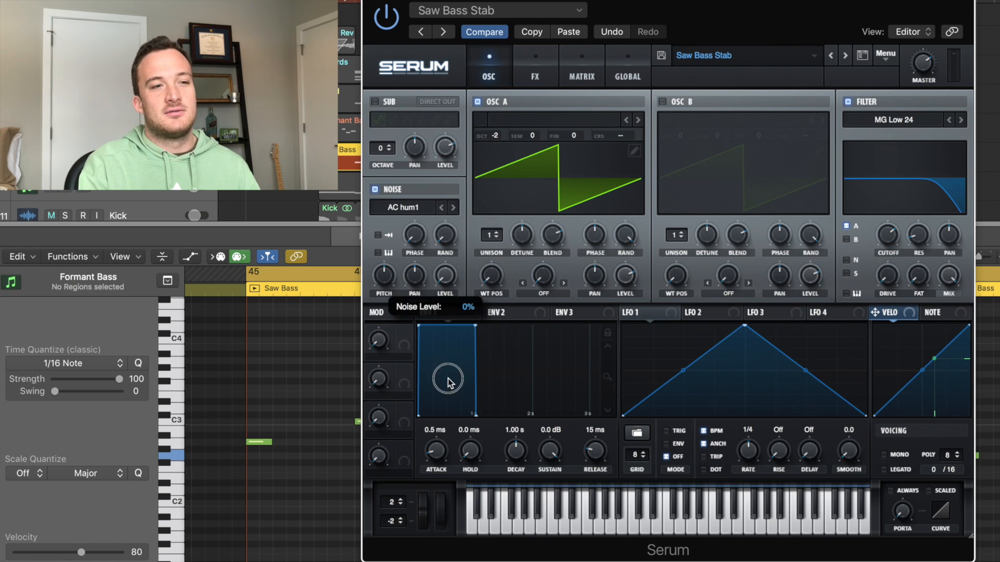
{"action": "key", "text": "space"}
{"action": "left_click_drag", "start_coordinate": [445, 278], "coordinate": [442, 212]}
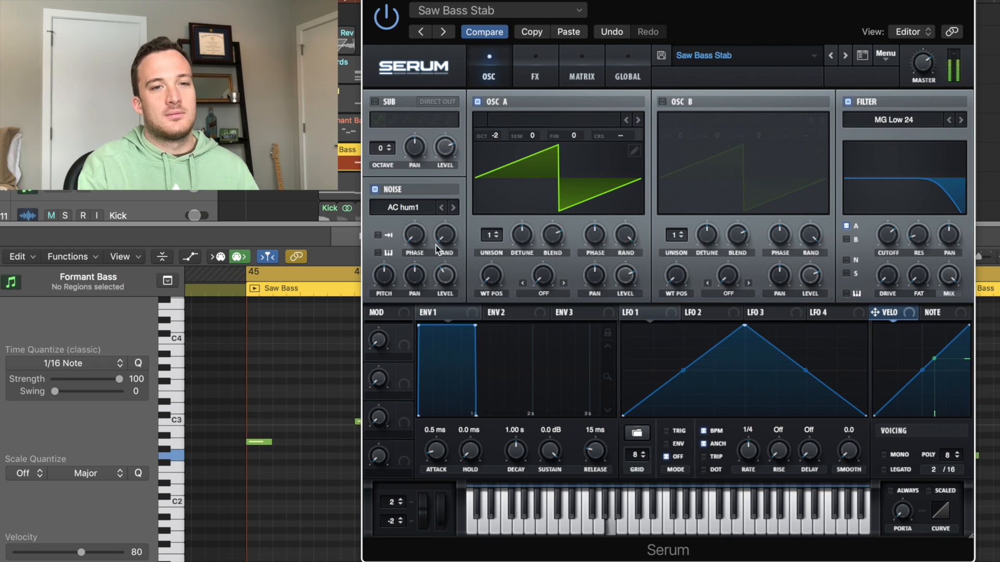
- Switch off the Saw Bass patch's effects filter and bring the track's CLA Bass and FF Pro-Q 2 windows into view
{"action": "left_click", "coordinate": [535, 76]}
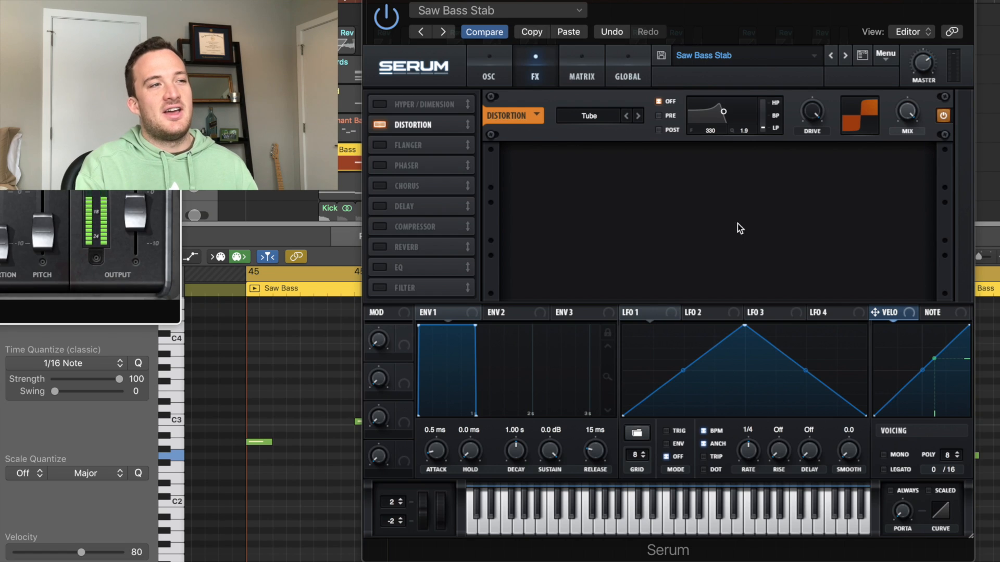
{"action": "left_click_drag", "start_coordinate": [22, 0], "coordinate": [802, 111]}
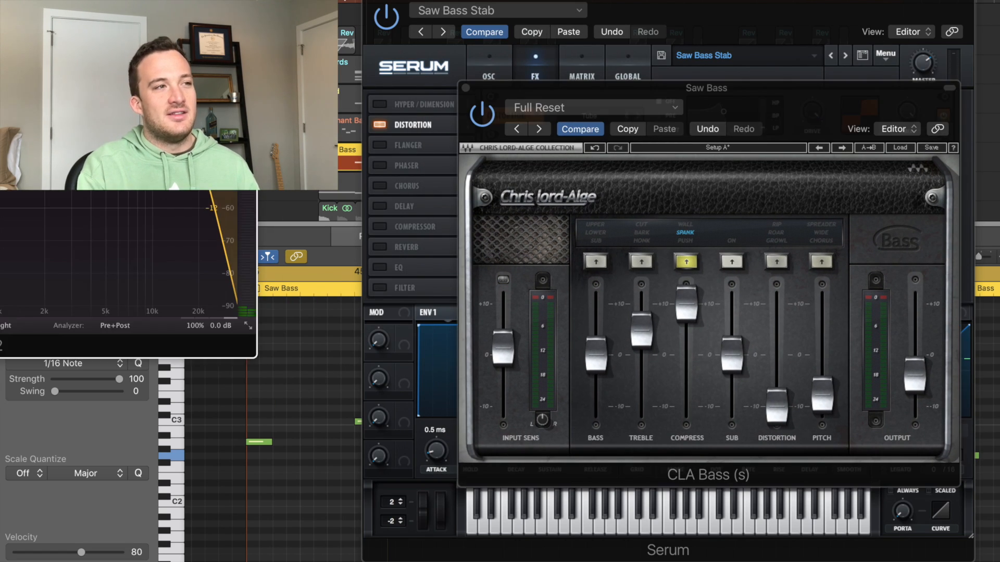
{"action": "left_click_drag", "start_coordinate": [287, 6], "coordinate": [665, 105]}
{"action": "left_click", "coordinate": [509, 272]}
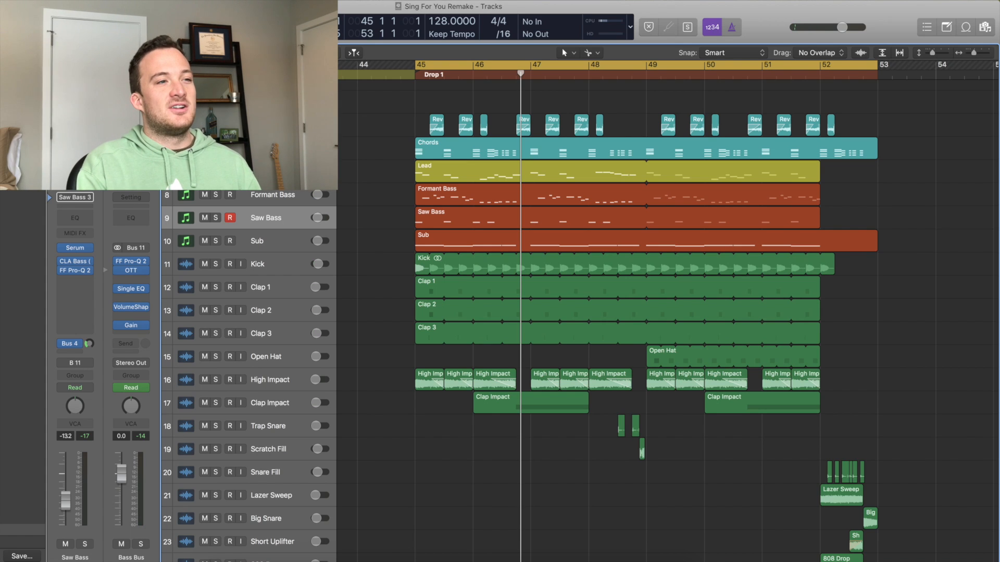
- Solo the Chord Stabs track and its reversed clips, open the Chords region in the piano roll and play it back
{"action": "left_click", "coordinate": [215, 148]}
{"action": "left_click", "coordinate": [215, 125]}
{"action": "left_click", "coordinate": [271, 148]}
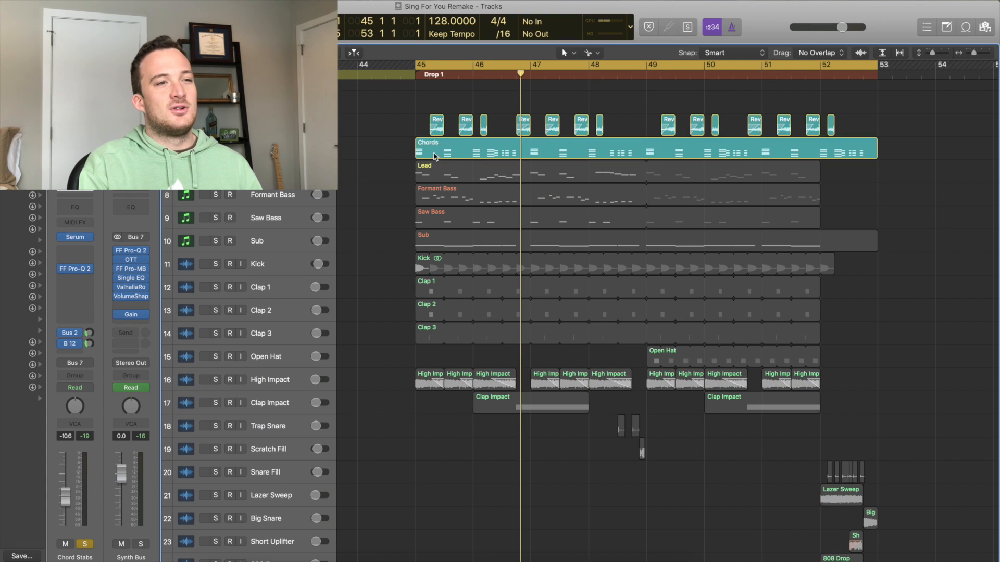
{"action": "double_click", "coordinate": [440, 153]}
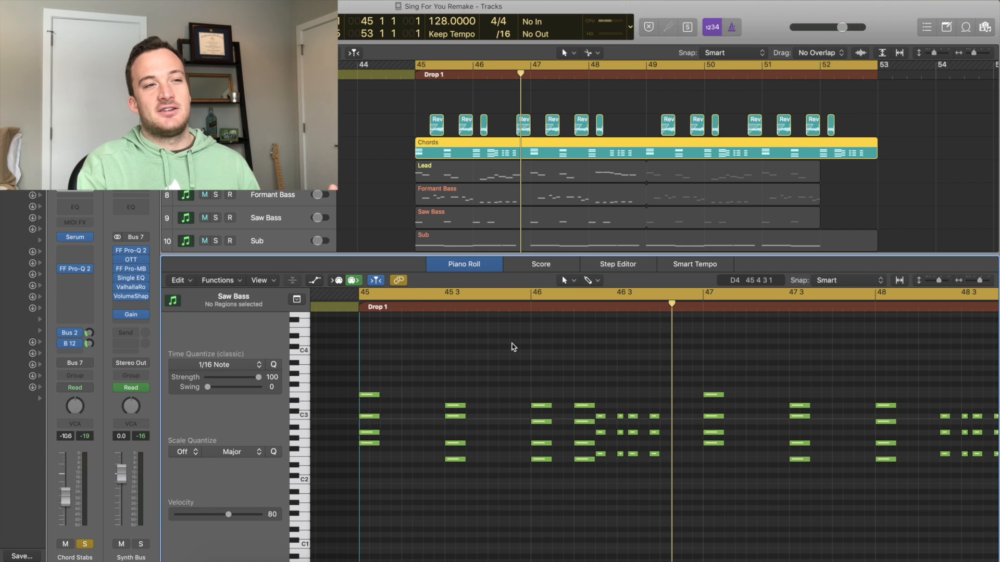
{"action": "key", "text": "space"}
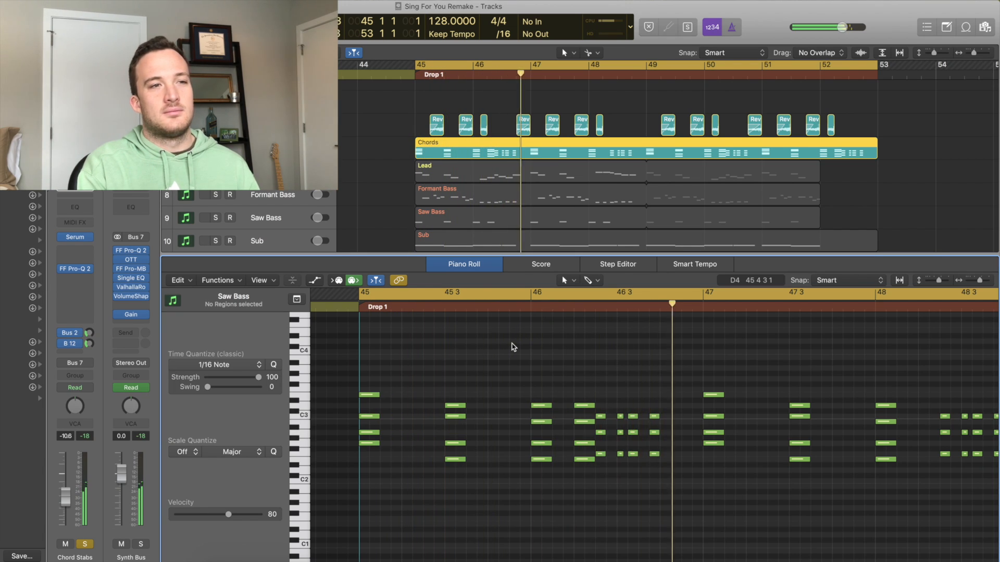
- Open the Chord Stabs Serum patch, reselect the Basic Mini wavetable for oscillator A and play while checking its wavetable position and unison
{"action": "left_click", "coordinate": [79, 241]}
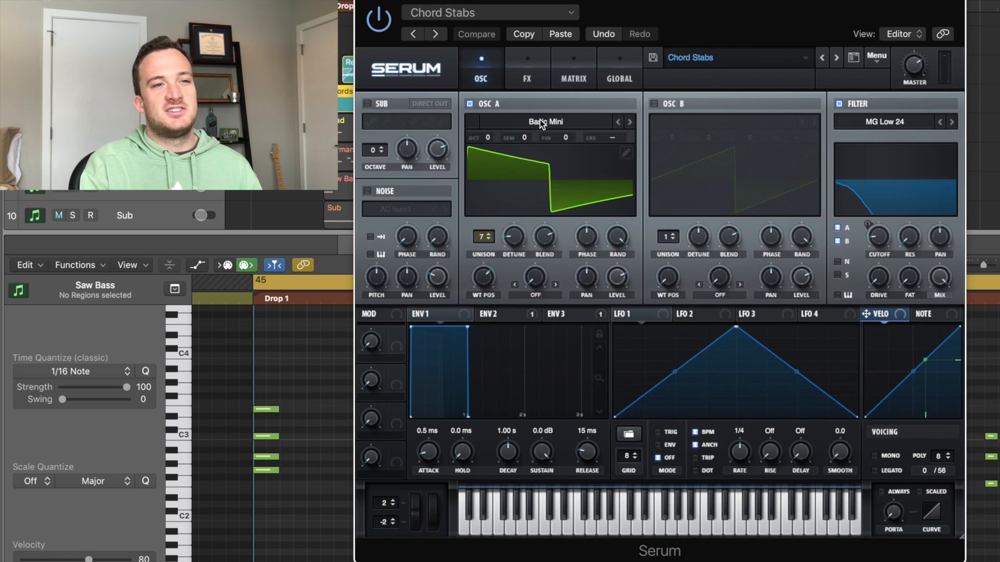
{"action": "left_click", "coordinate": [590, 166]}
{"action": "mouse_move", "coordinate": [620, 180]}
{"action": "left_click", "coordinate": [757, 160]}
{"action": "mouse_move", "coordinate": [484, 279]}
{"action": "mouse_move", "coordinate": [484, 279]}
{"action": "left_mouse_down"}
{"action": "mouse_move", "coordinate": [486, 336]}
{"action": "mouse_move", "coordinate": [488, 280]}
{"action": "left_mouse_up"}
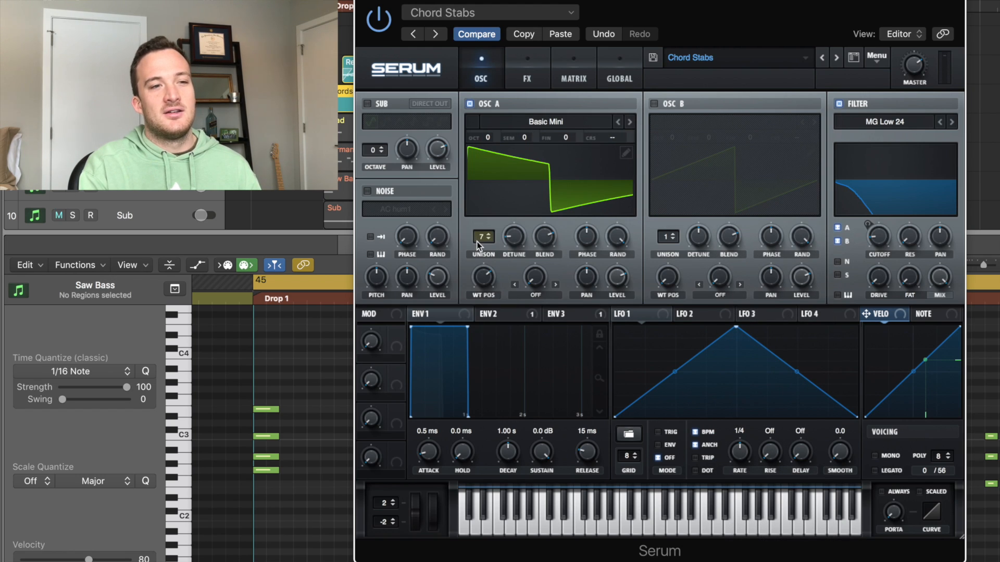
{"action": "key", "text": "space"}
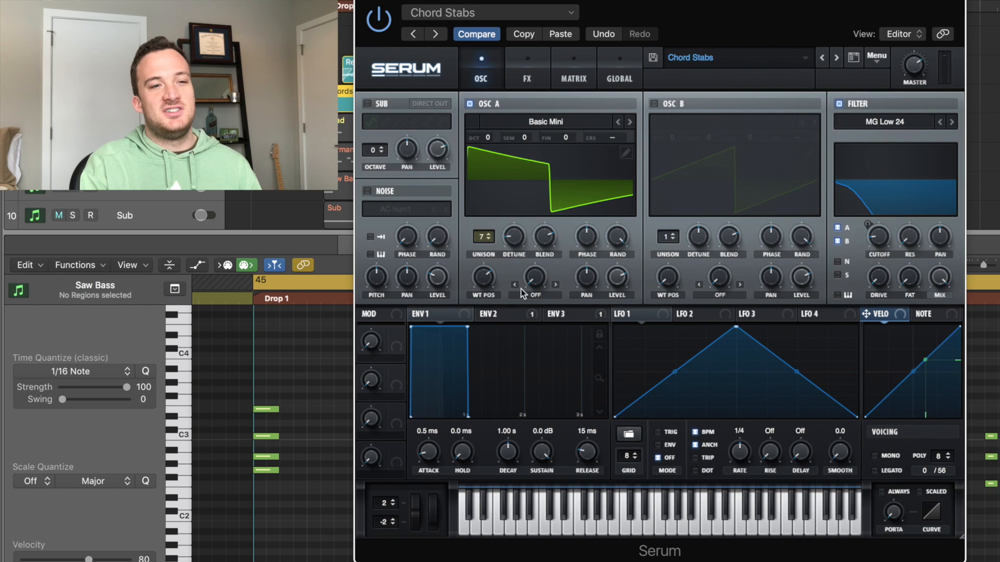
- Inspect ENV 2's modulation of the filter cutoff in the Chord Stabs patch and bring up its effects
{"action": "left_click", "coordinate": [513, 316]}
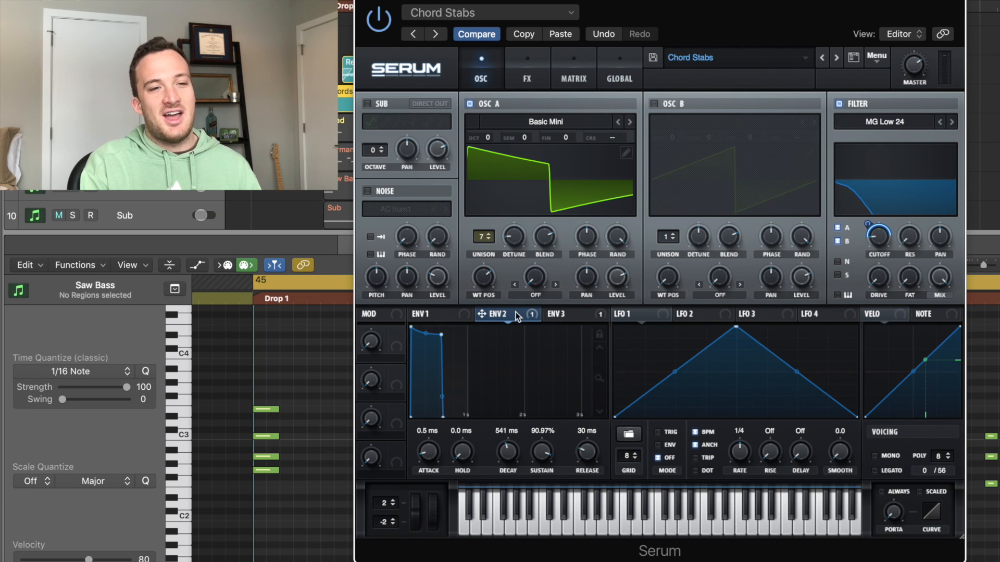
{"action": "left_click", "coordinate": [523, 67]}
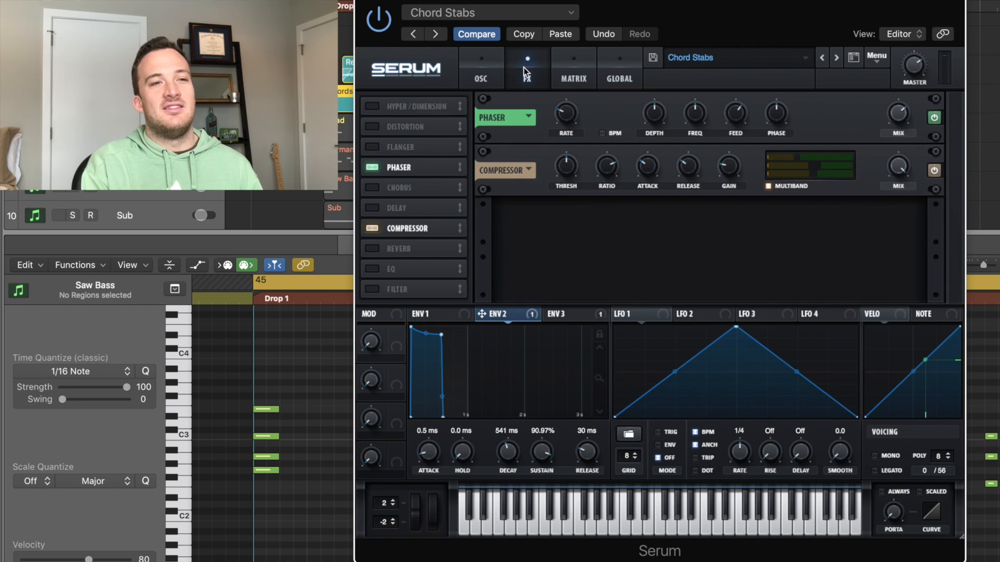